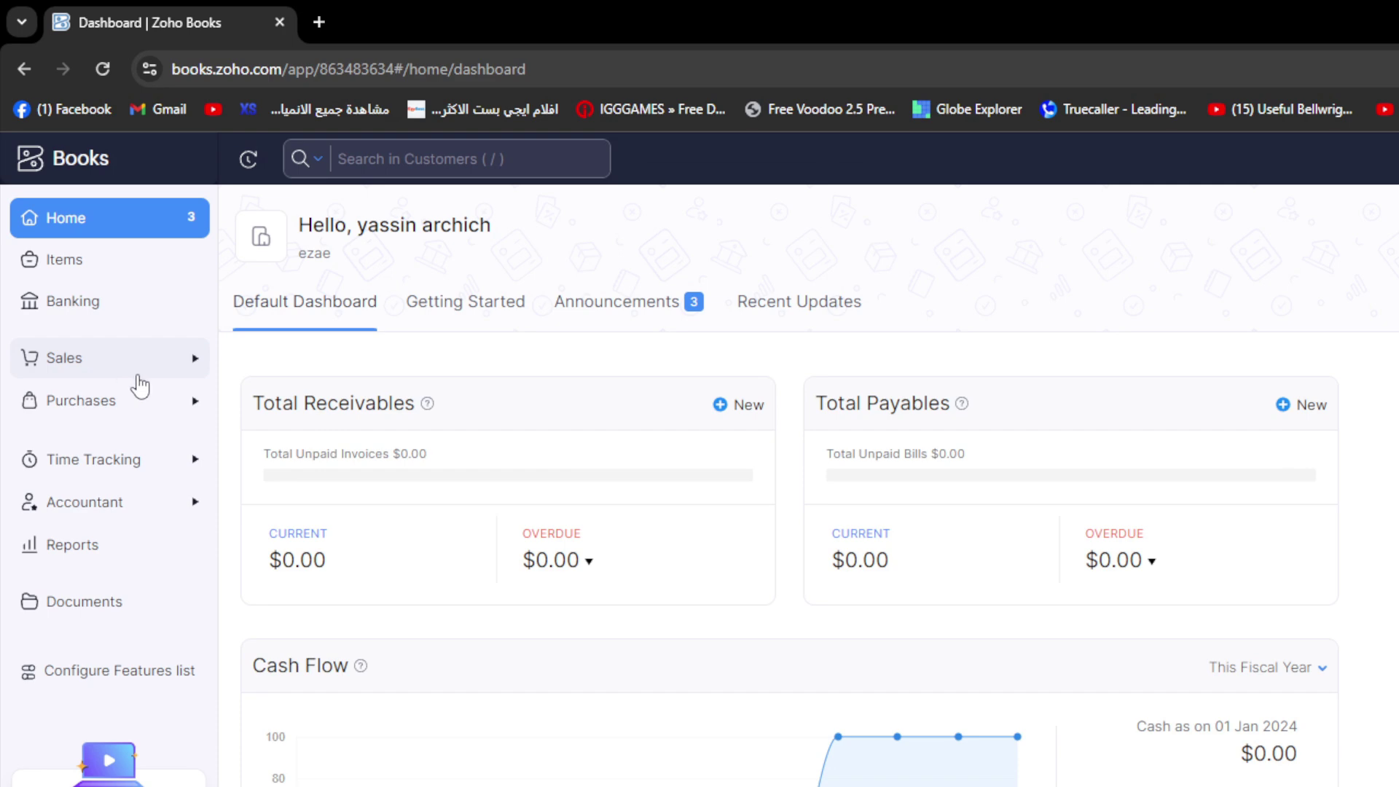
- Go to the Sales invoices list and open the row action menu for INV-000001
click(90, 250)
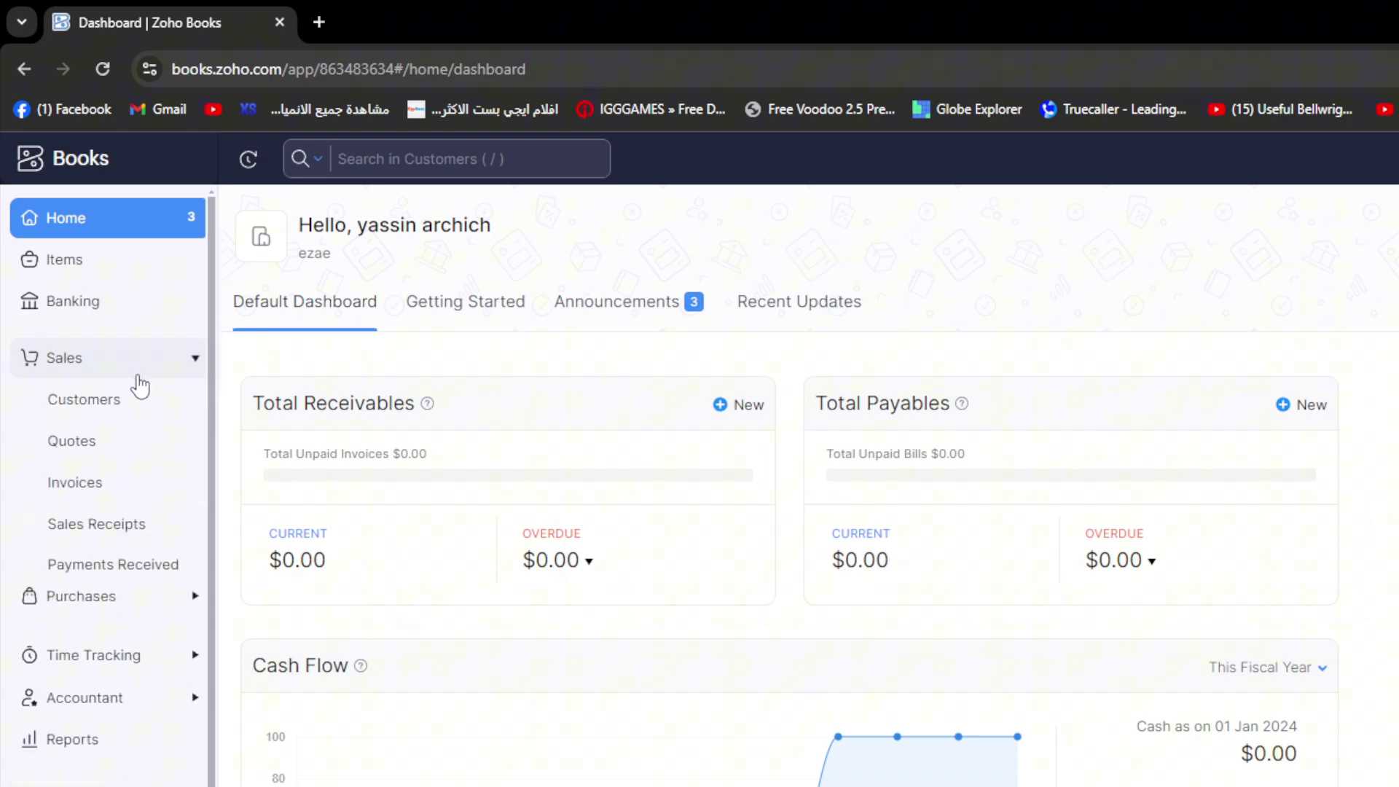
click(79, 495)
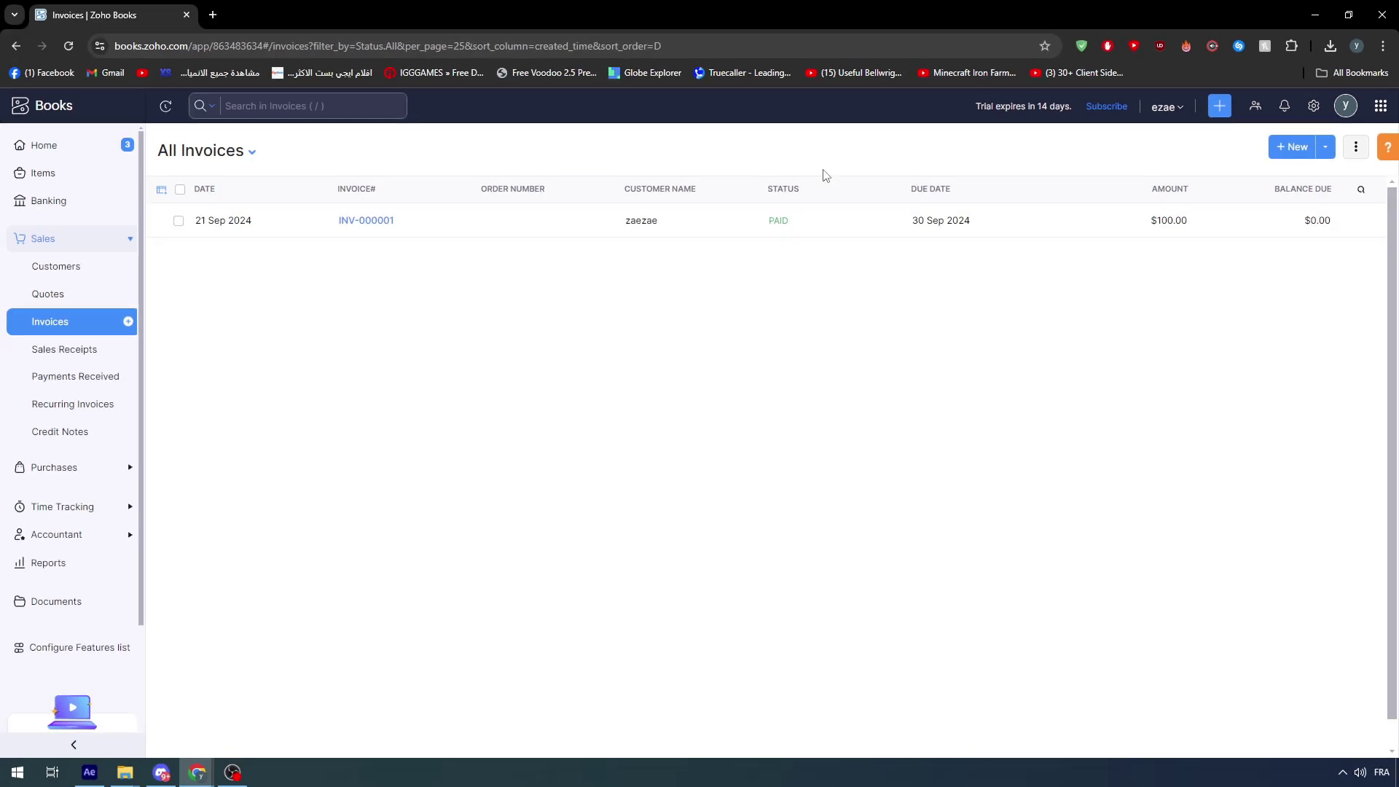
click(178, 220)
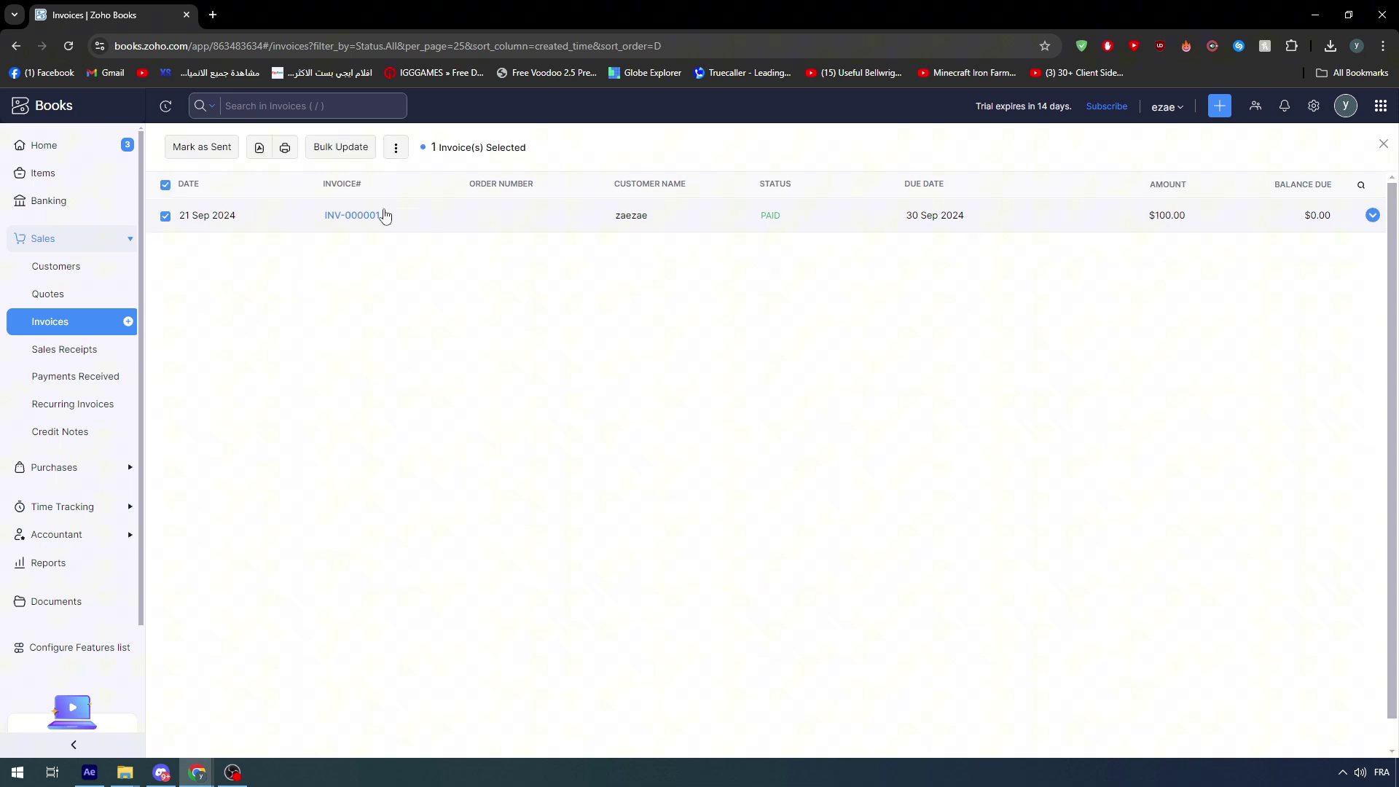
click(396, 147)
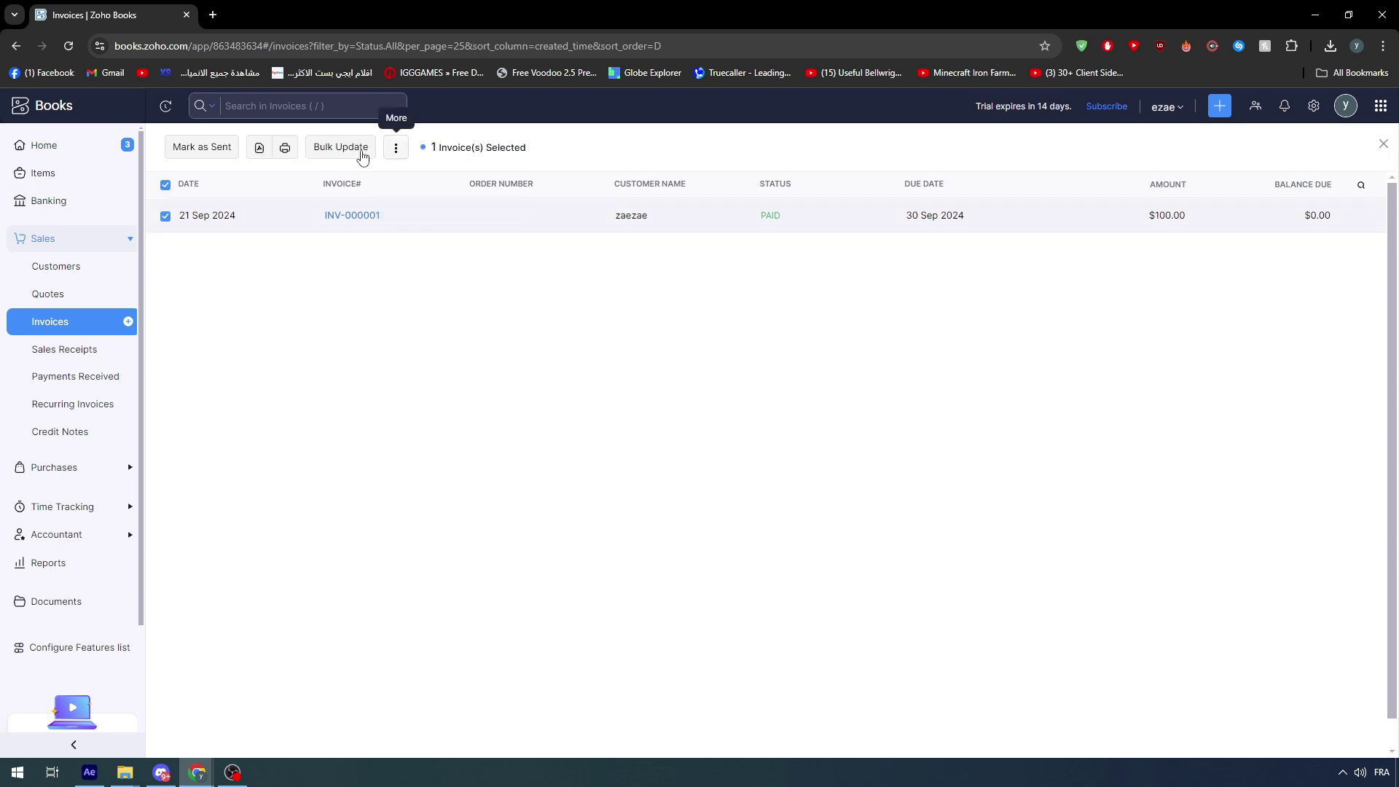
click(166, 217)
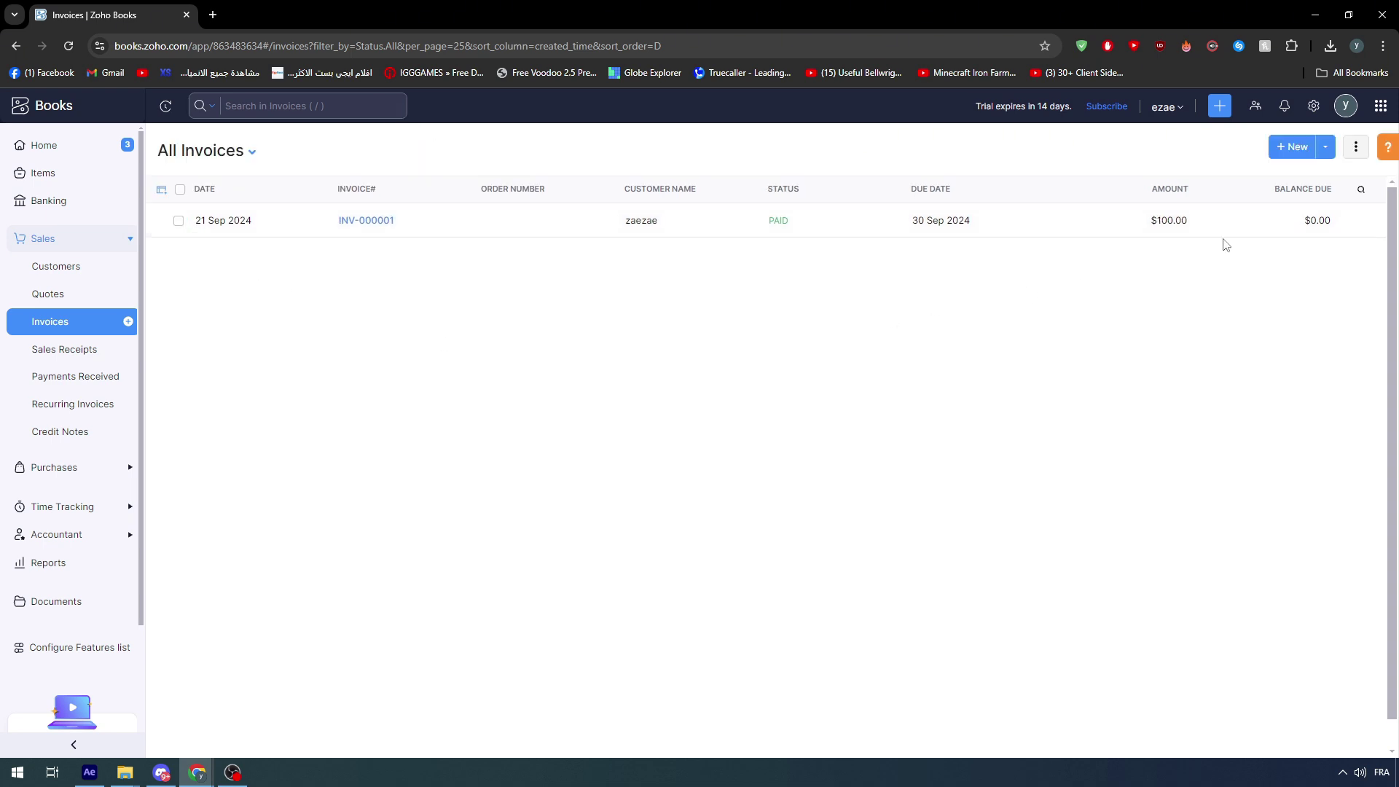
click(1371, 220)
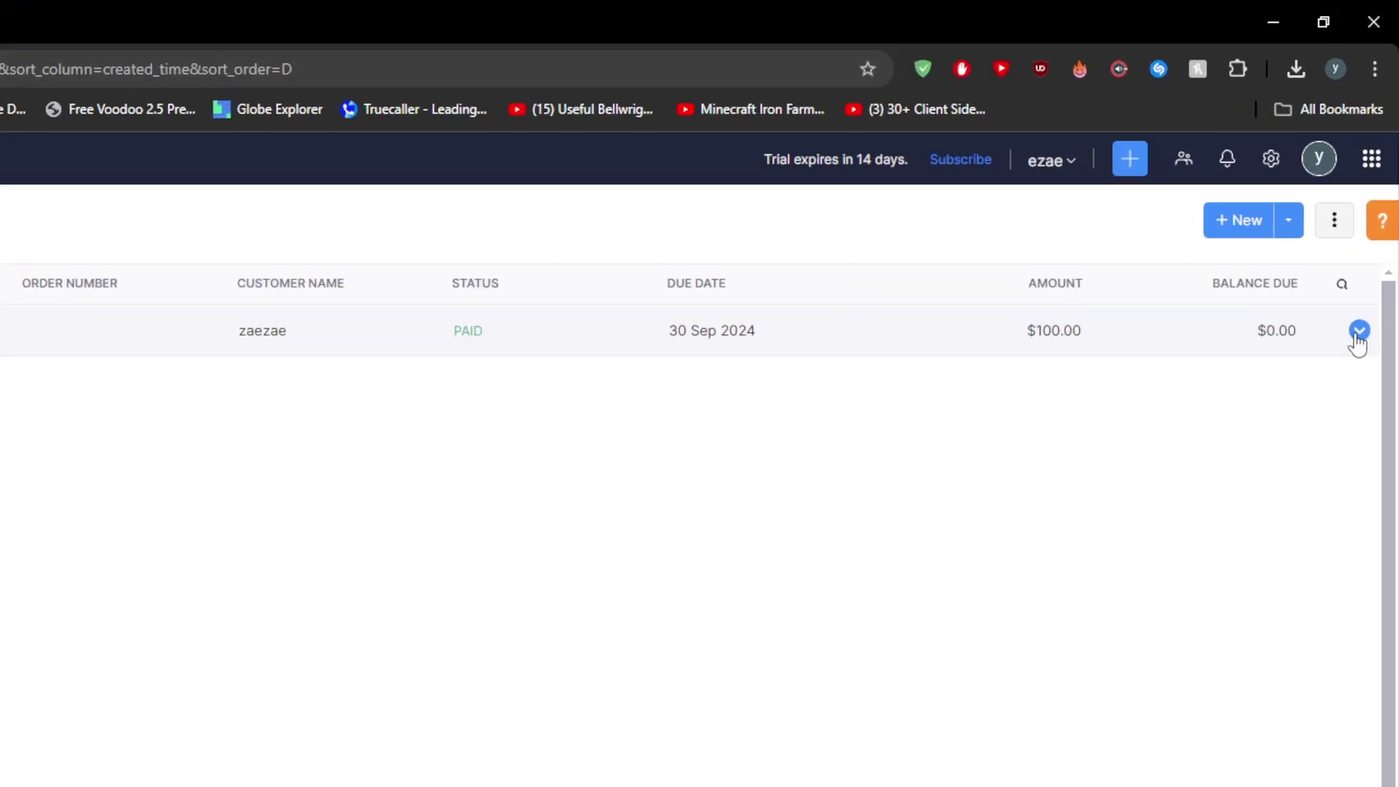
click(1360, 333)
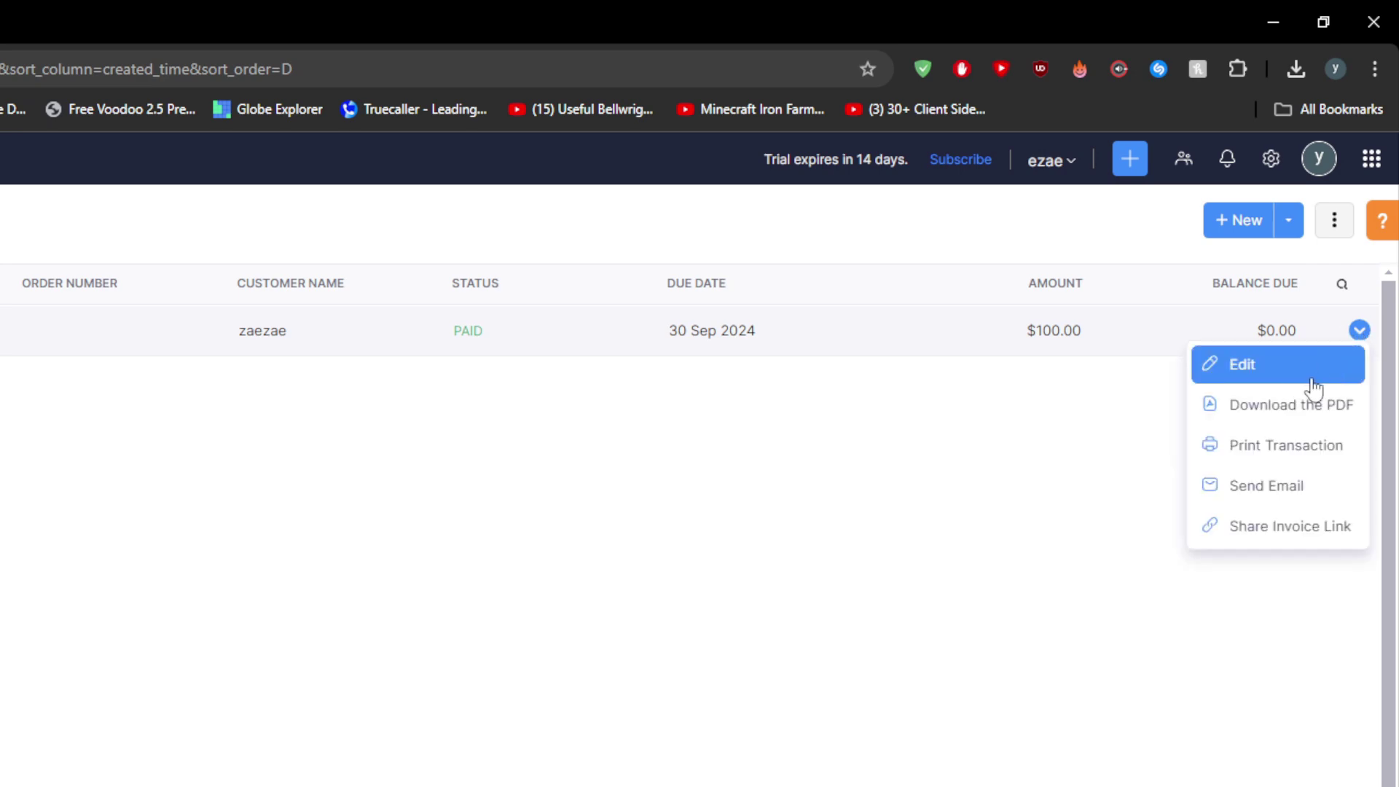
- Open invoice INV-000001 in edit mode and scroll through the form
click(1266, 373)
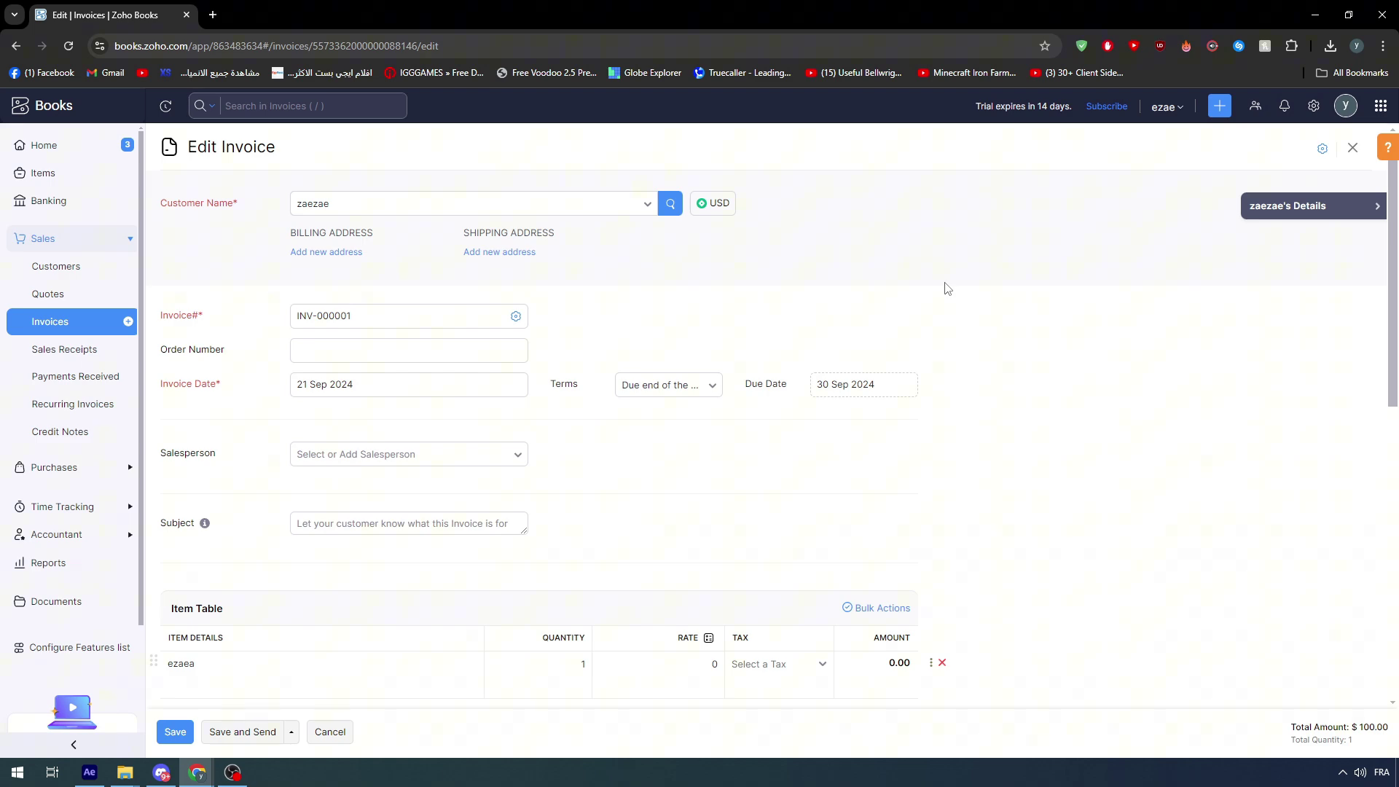
scroll(947, 289, down, 8)
scroll(515, 494, up, 5)
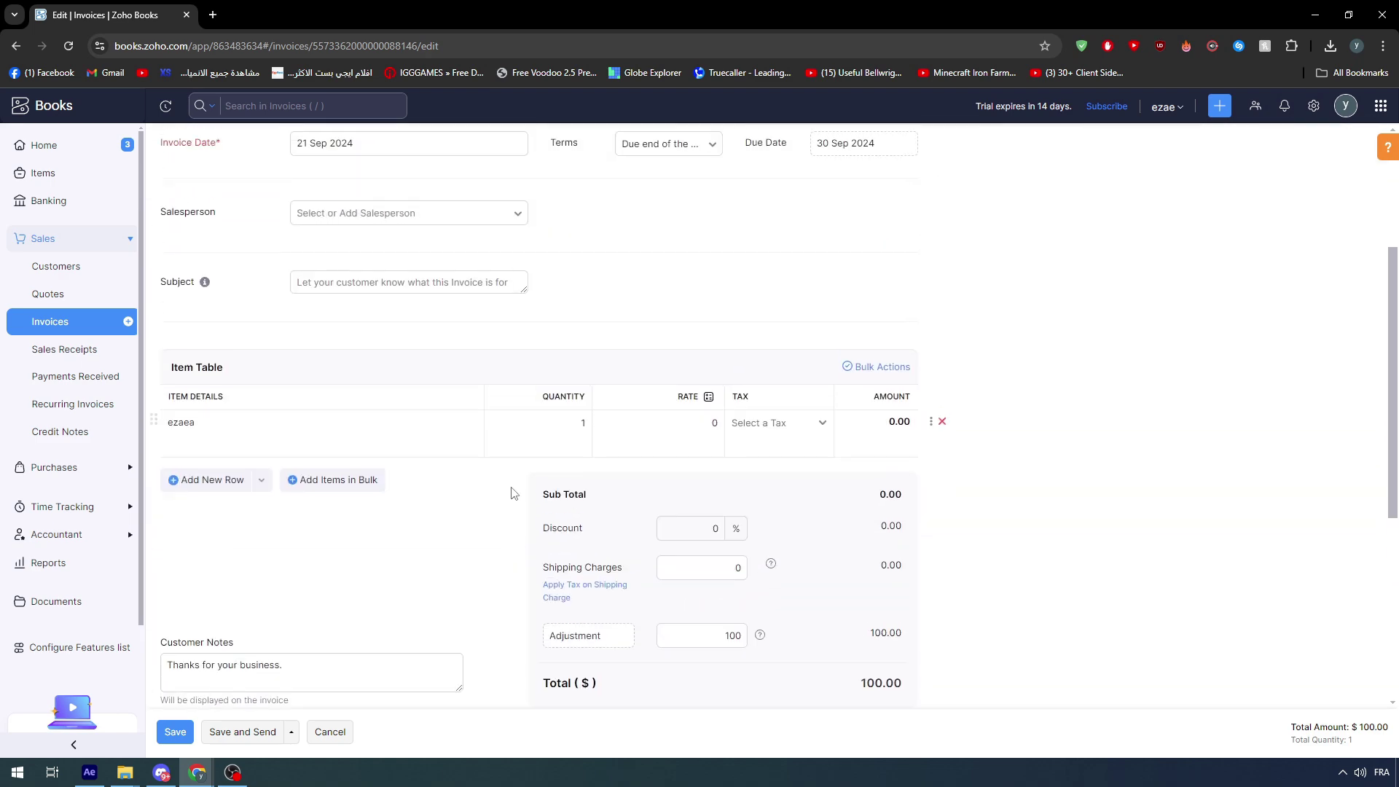
scroll(515, 495, up, 3)
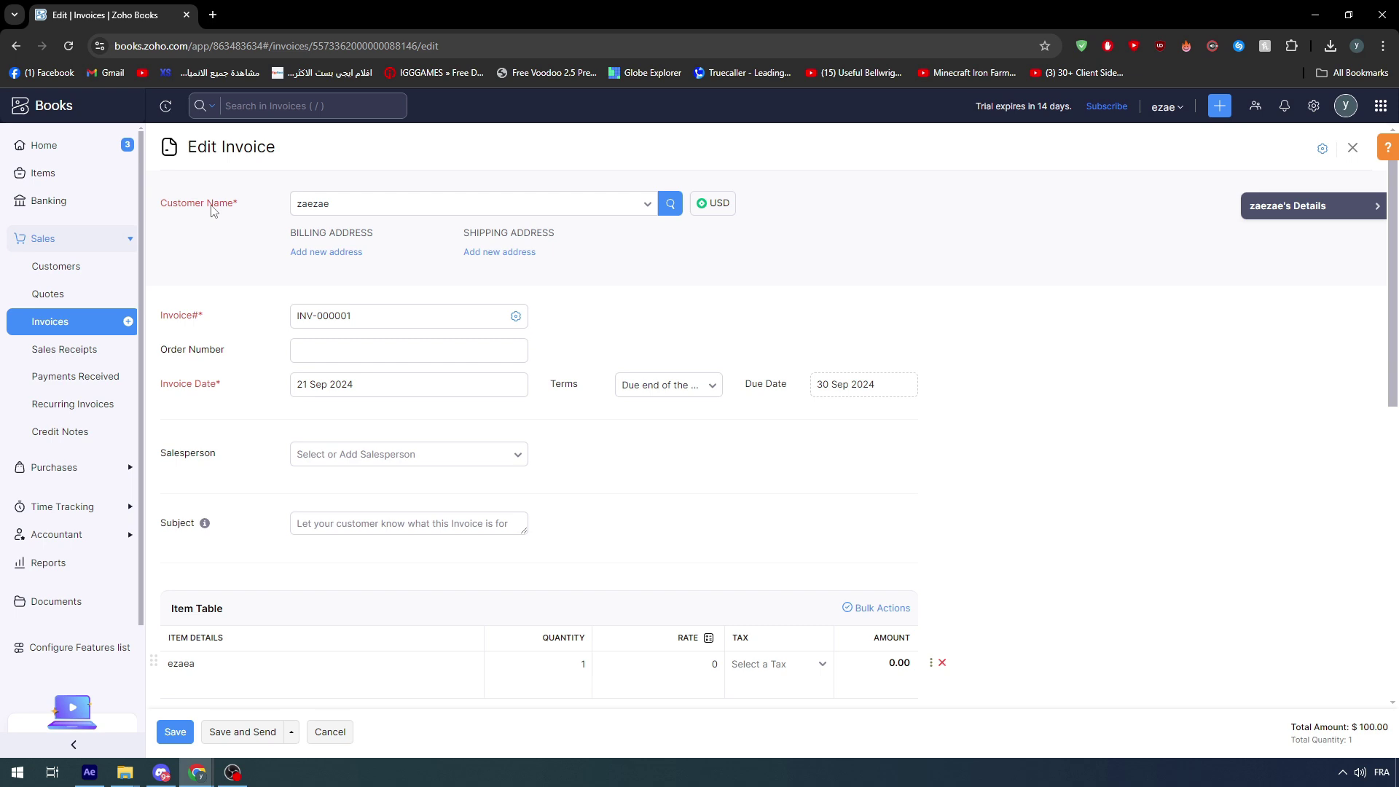
scroll(294, 551, down, 5)
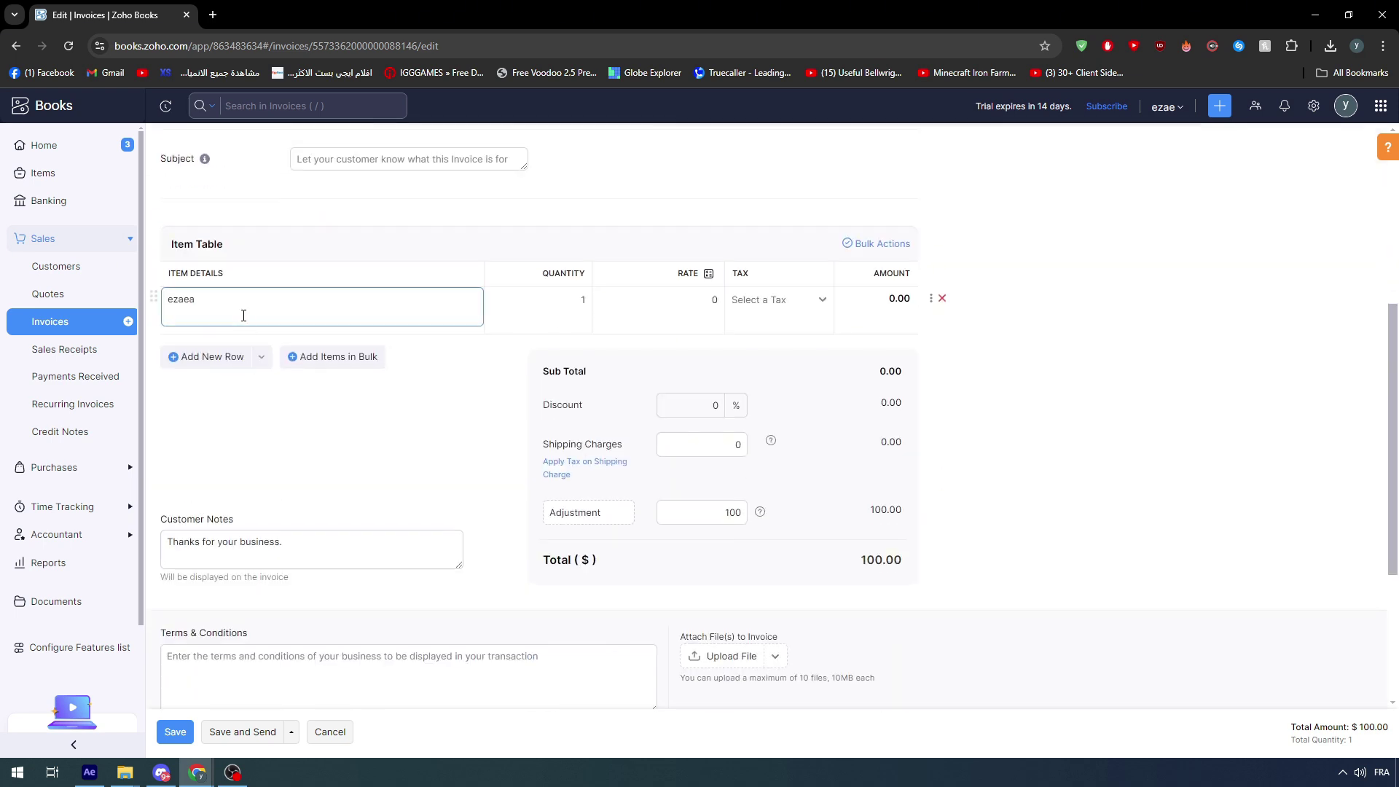
- Inspect the first line's item description and quantity cells and the totals
click(243, 315)
scroll(226, 502, up, 1)
click(248, 506)
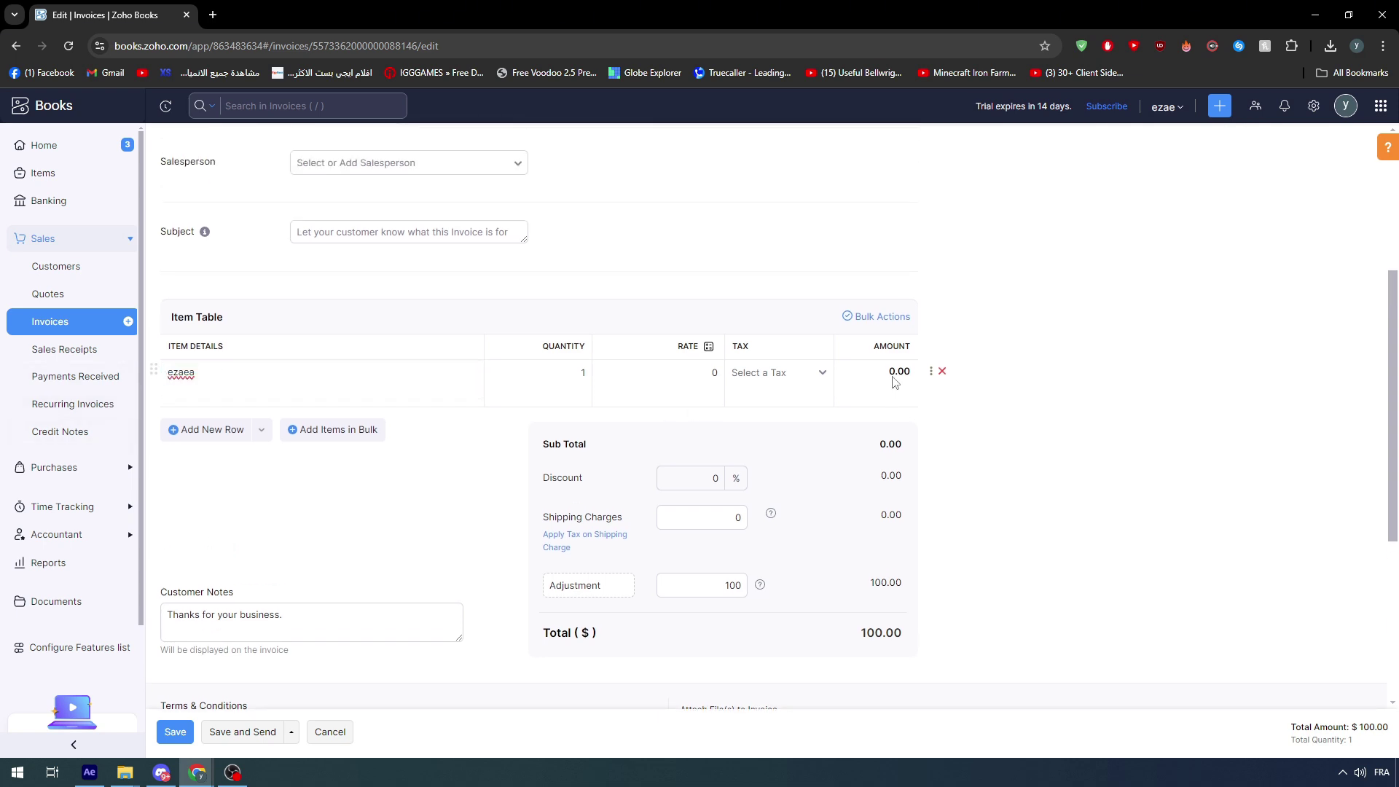
click(581, 369)
scroll(718, 641, down, 4)
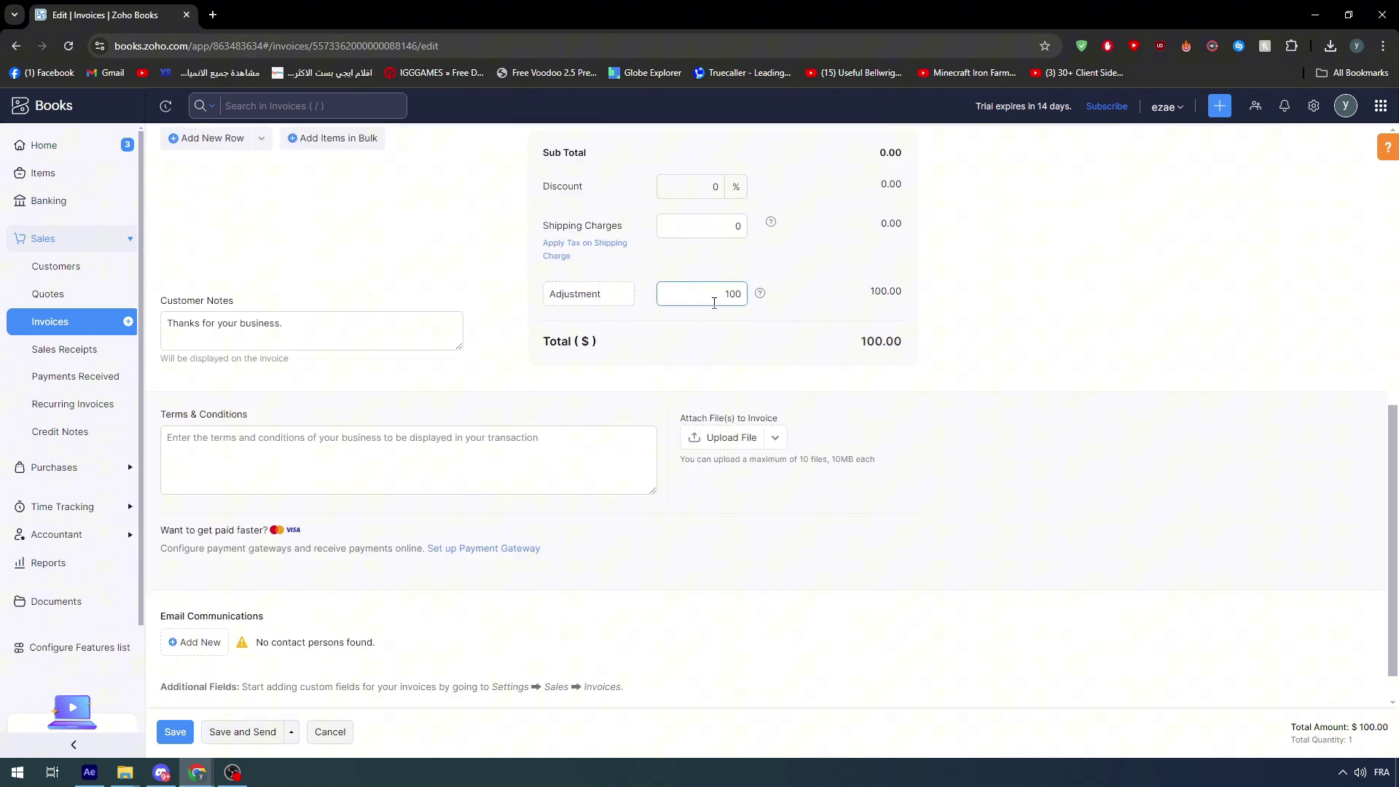
scroll(712, 320, up, 5)
scroll(830, 468, down, 4)
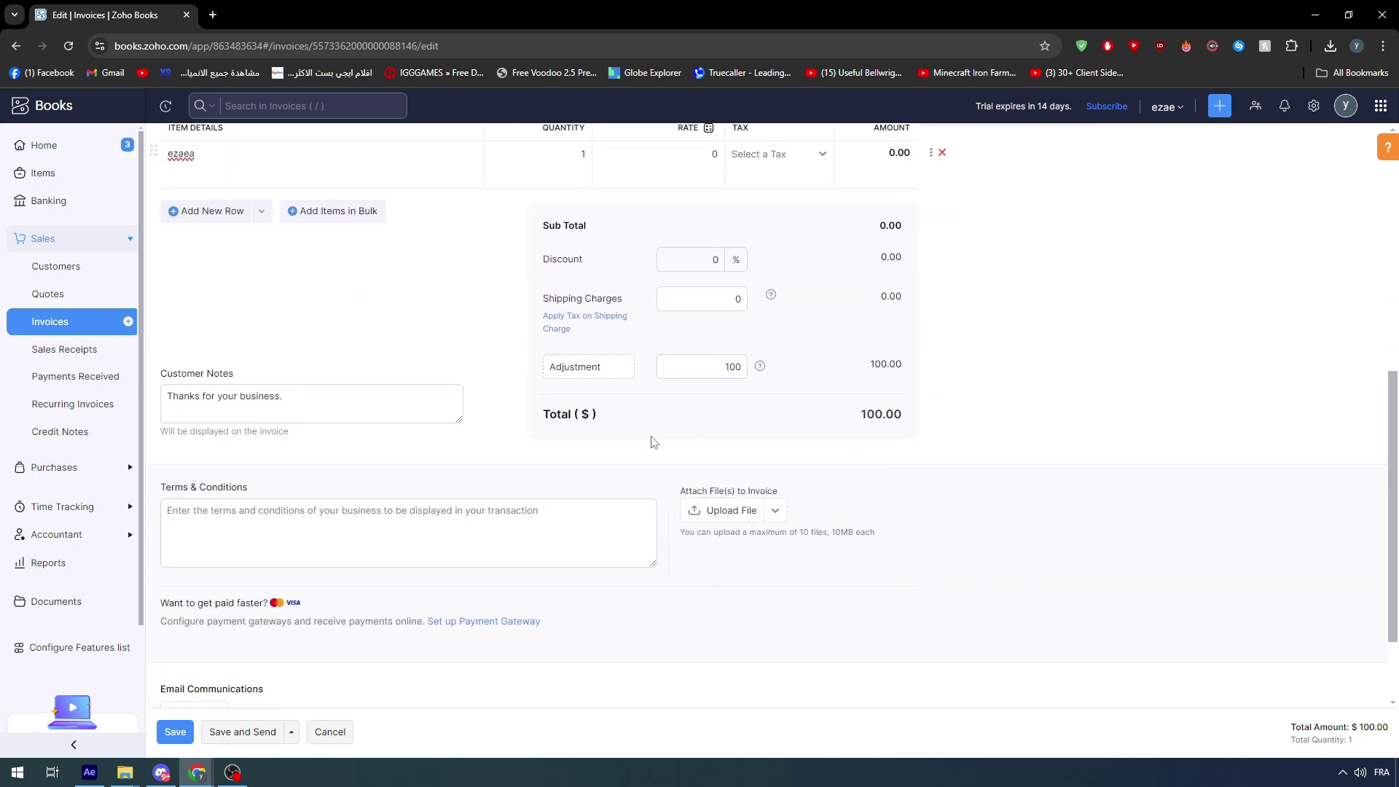
scroll(682, 637, up, 7)
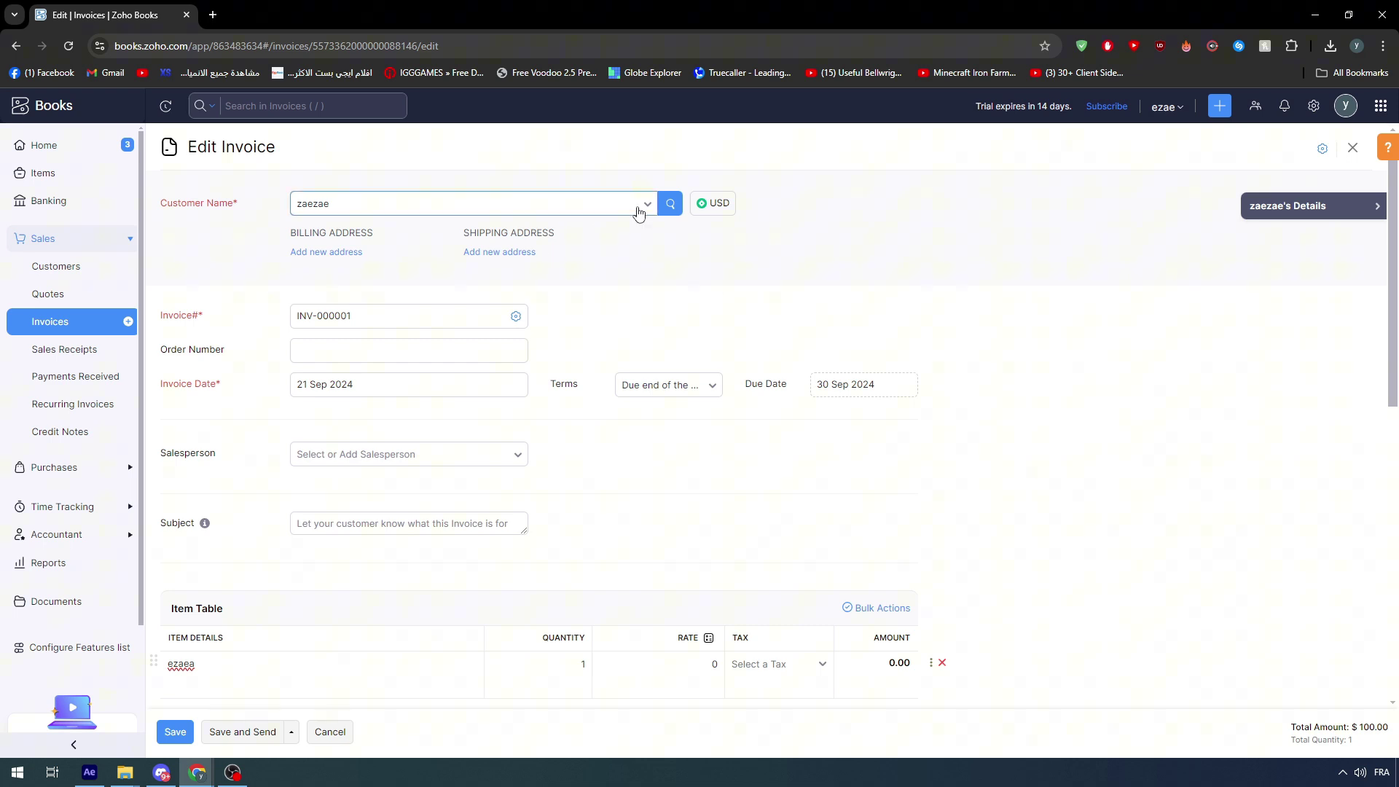
- Start a new Individual customer from the Customer Name list with salutation Mr
click(638, 211)
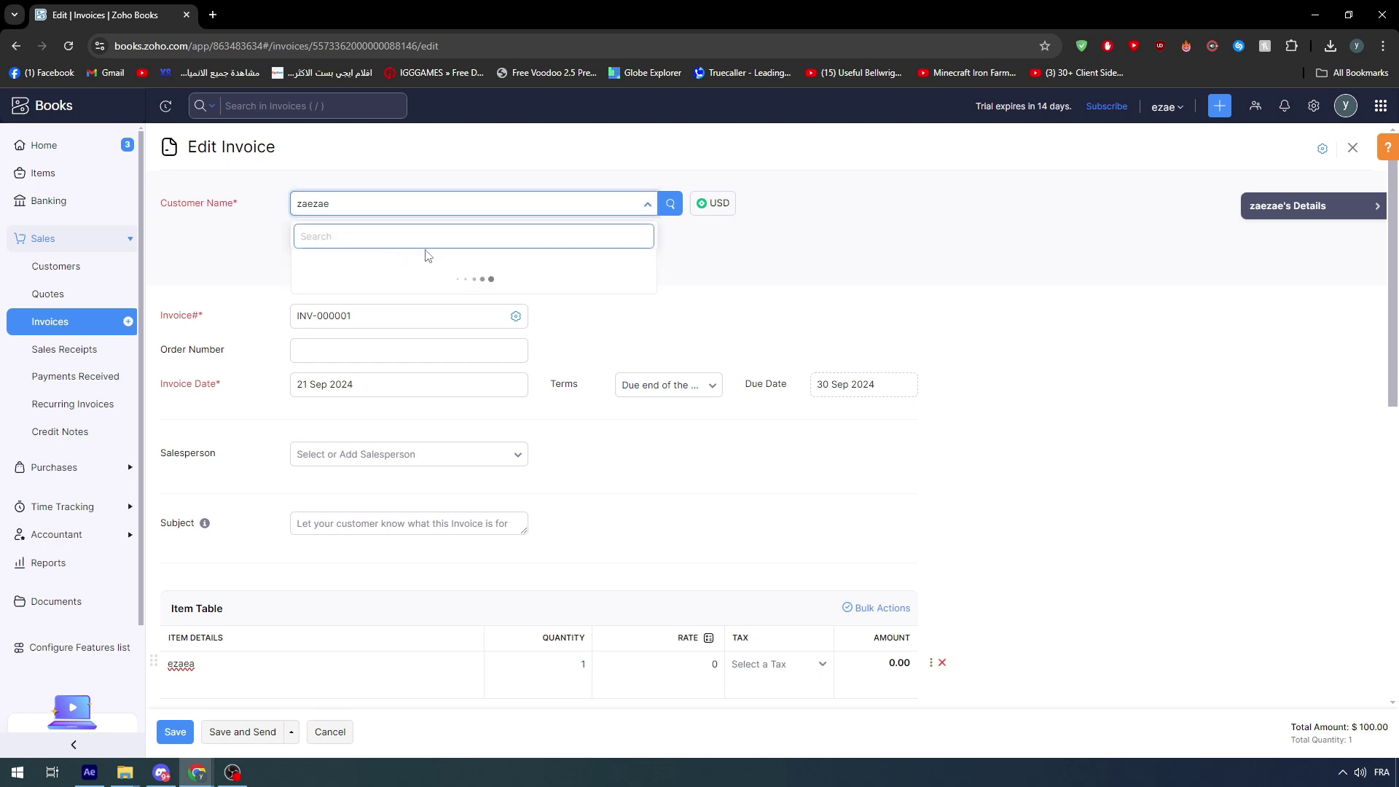
click(407, 204)
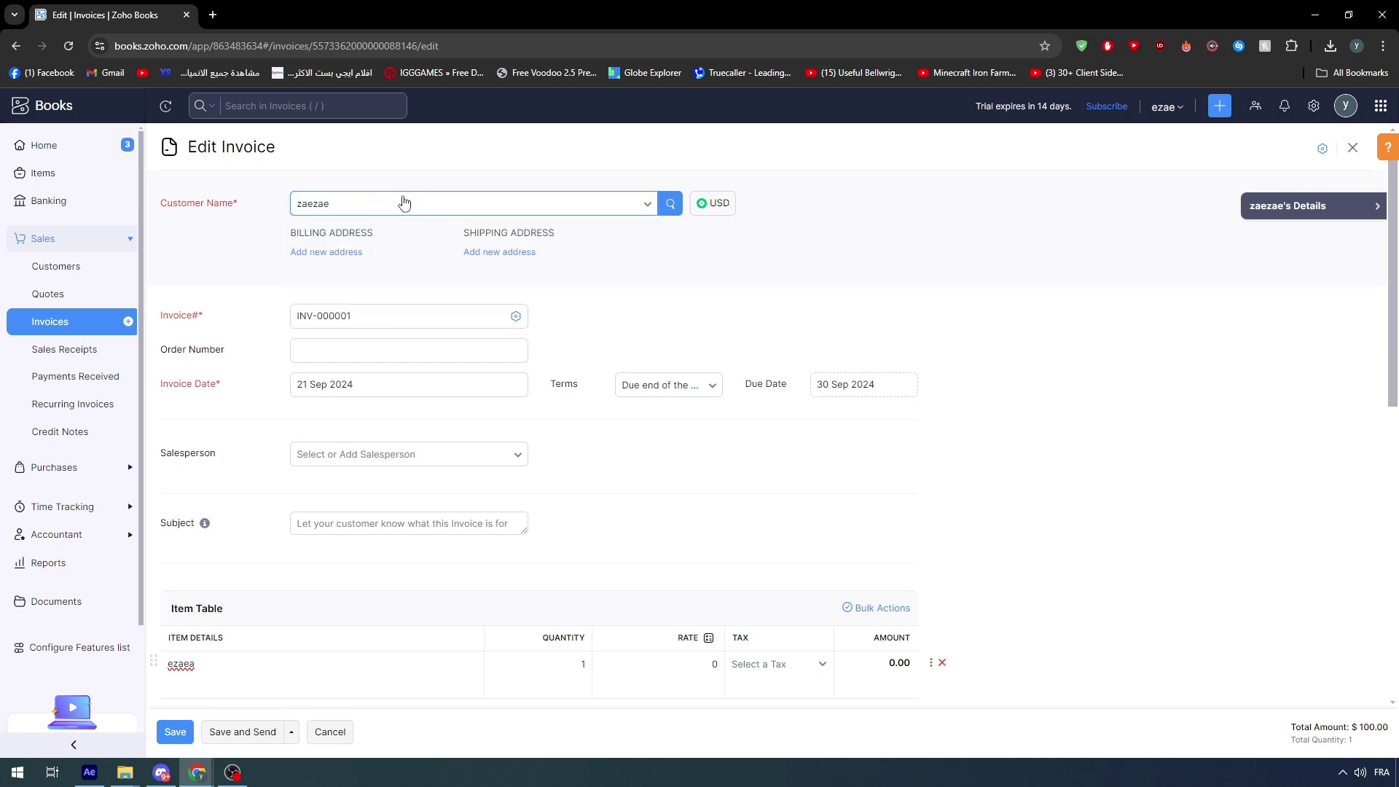
click(404, 203)
click(348, 315)
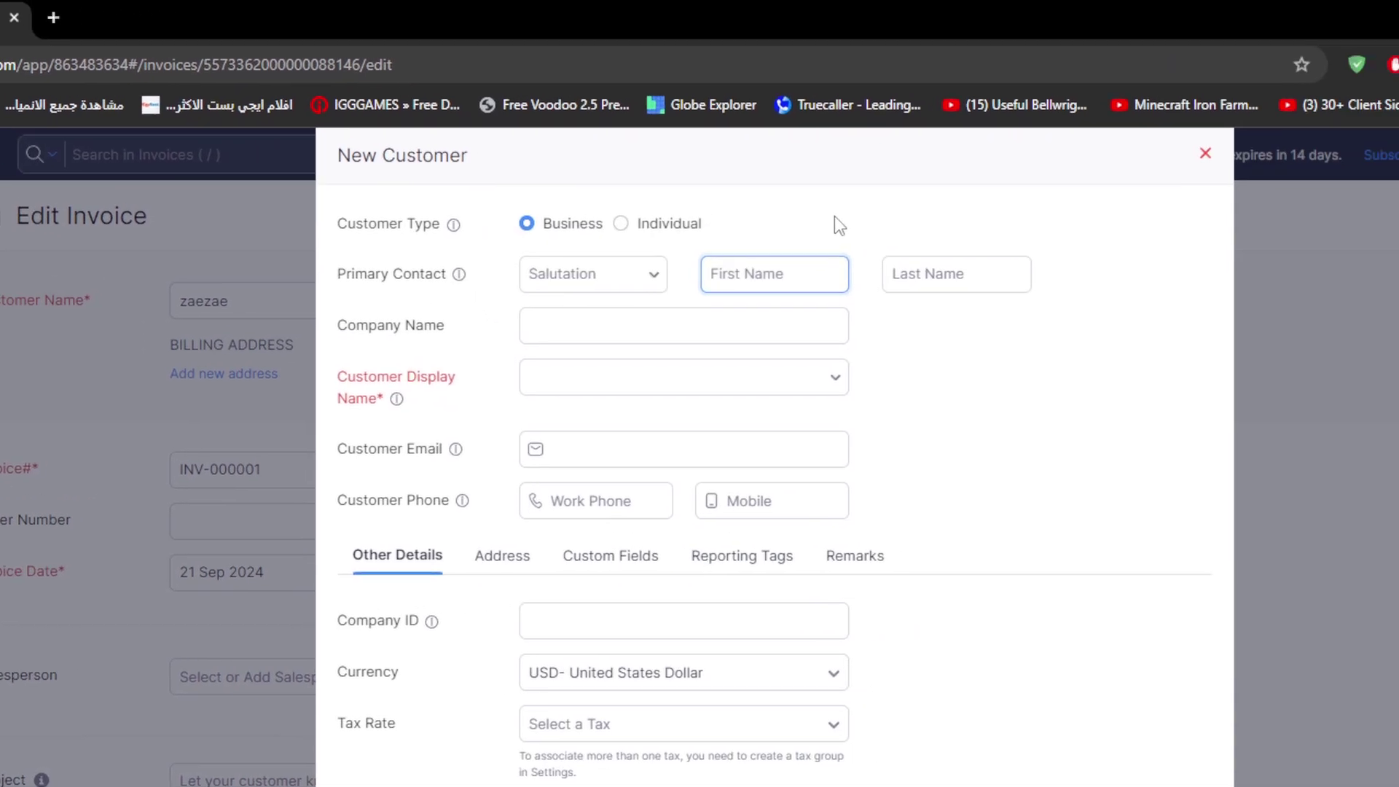
click(918, 165)
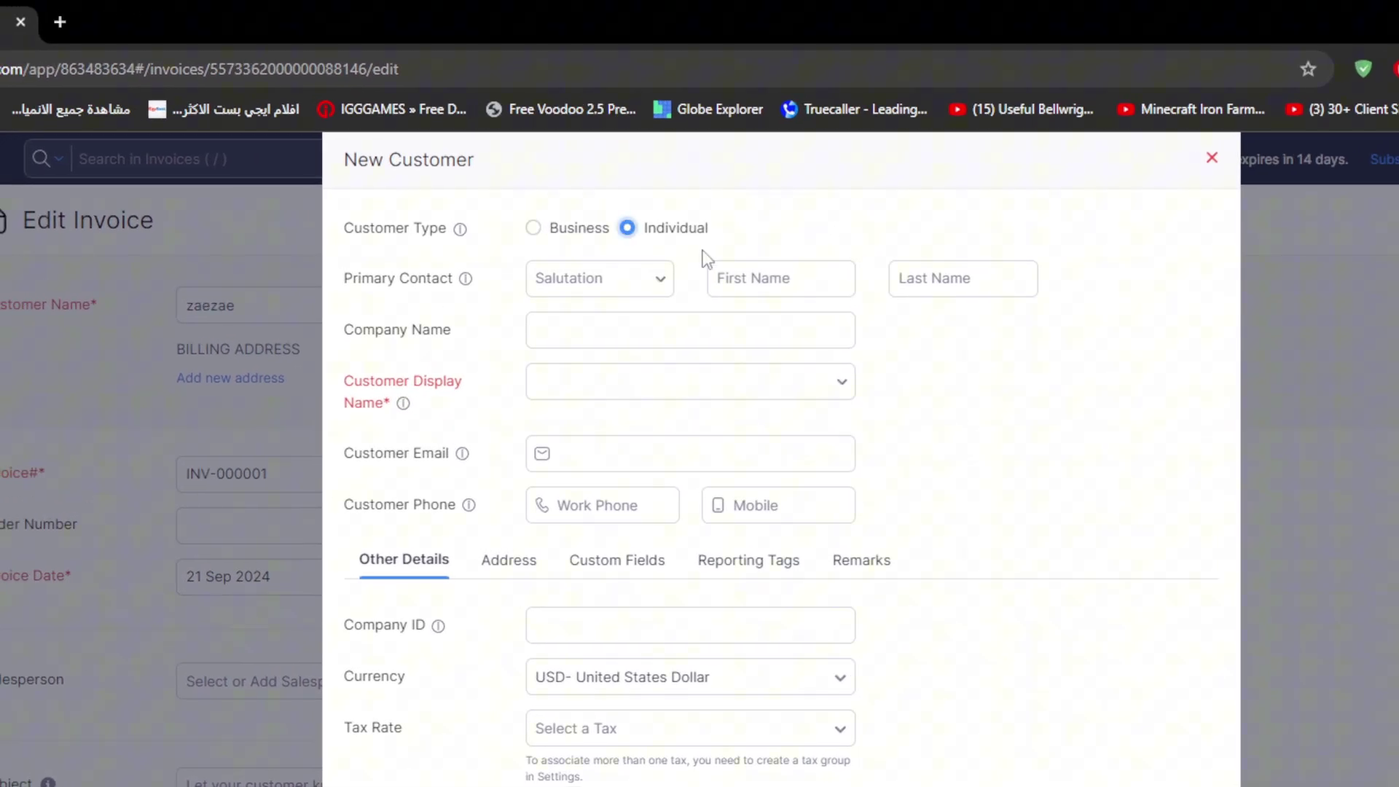
click(627, 279)
click(627, 332)
- Enter the contact's first and last name and begin the company name
click(758, 278)
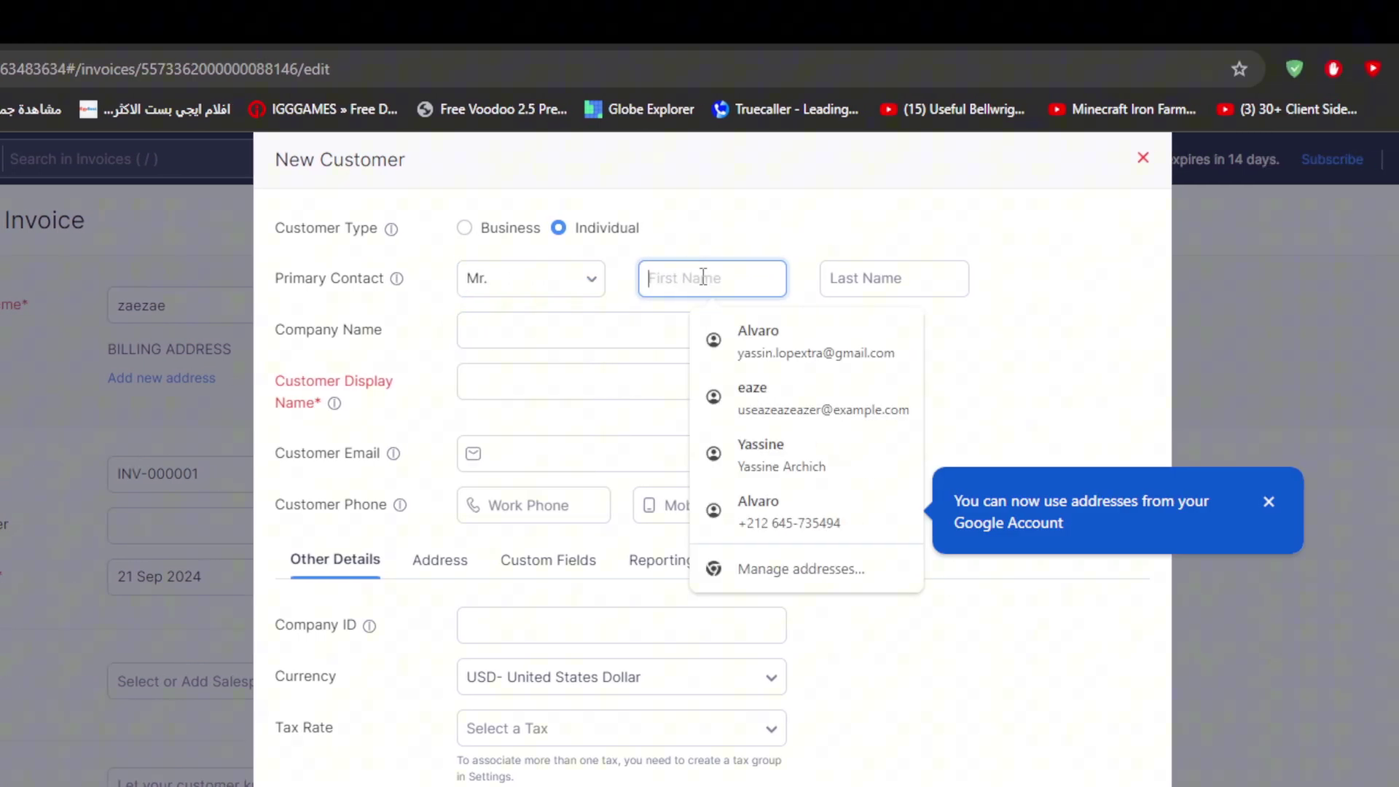
text(G)
key(BackSpace)
click(900, 285)
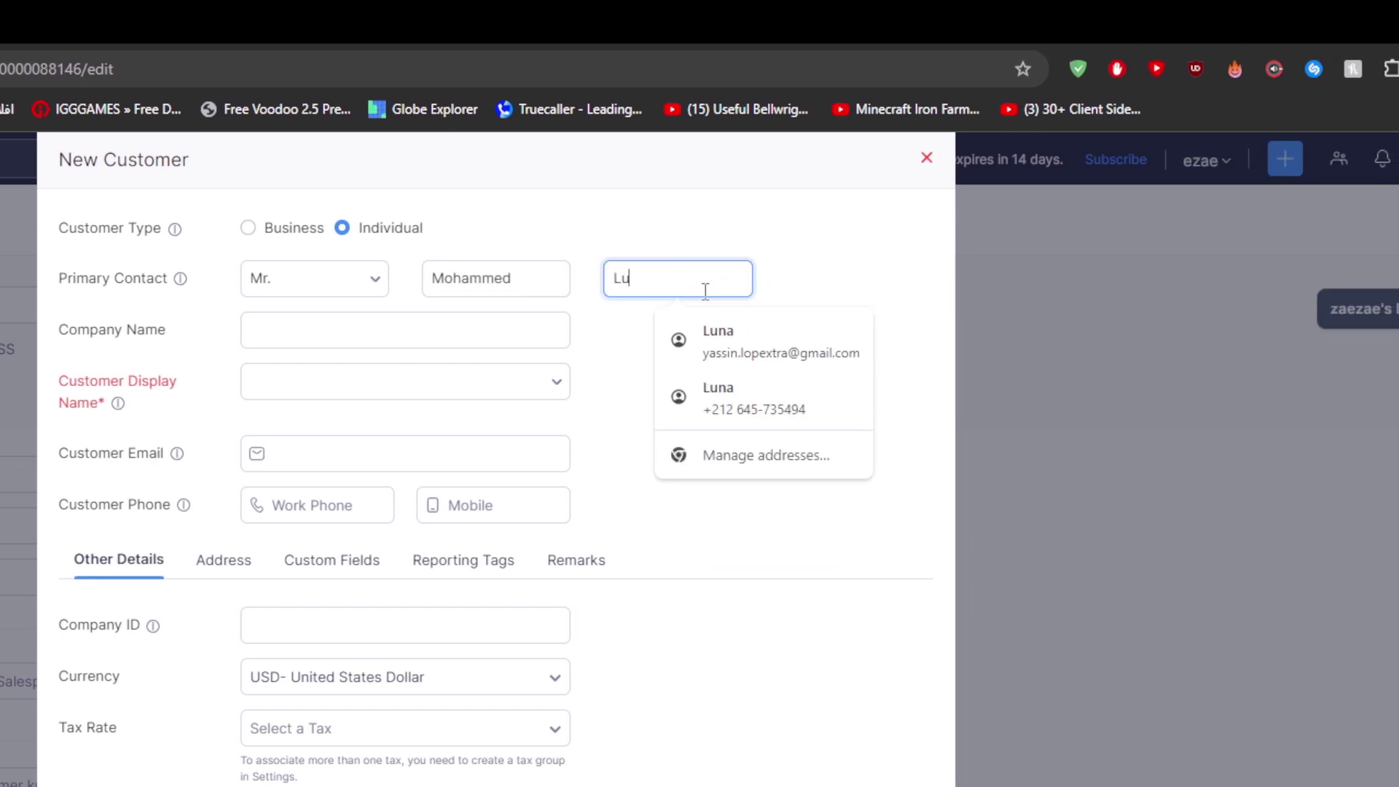
click(457, 323)
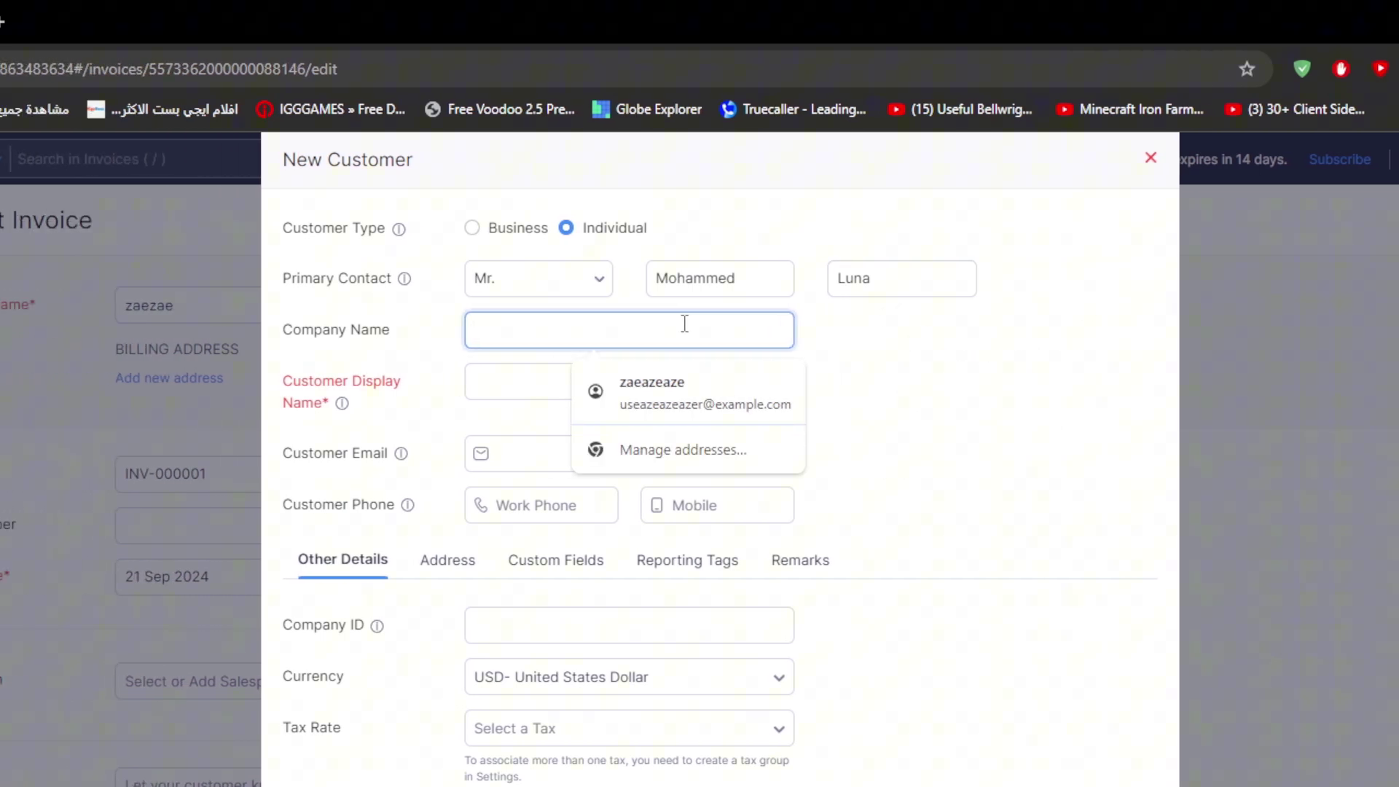
text(E)
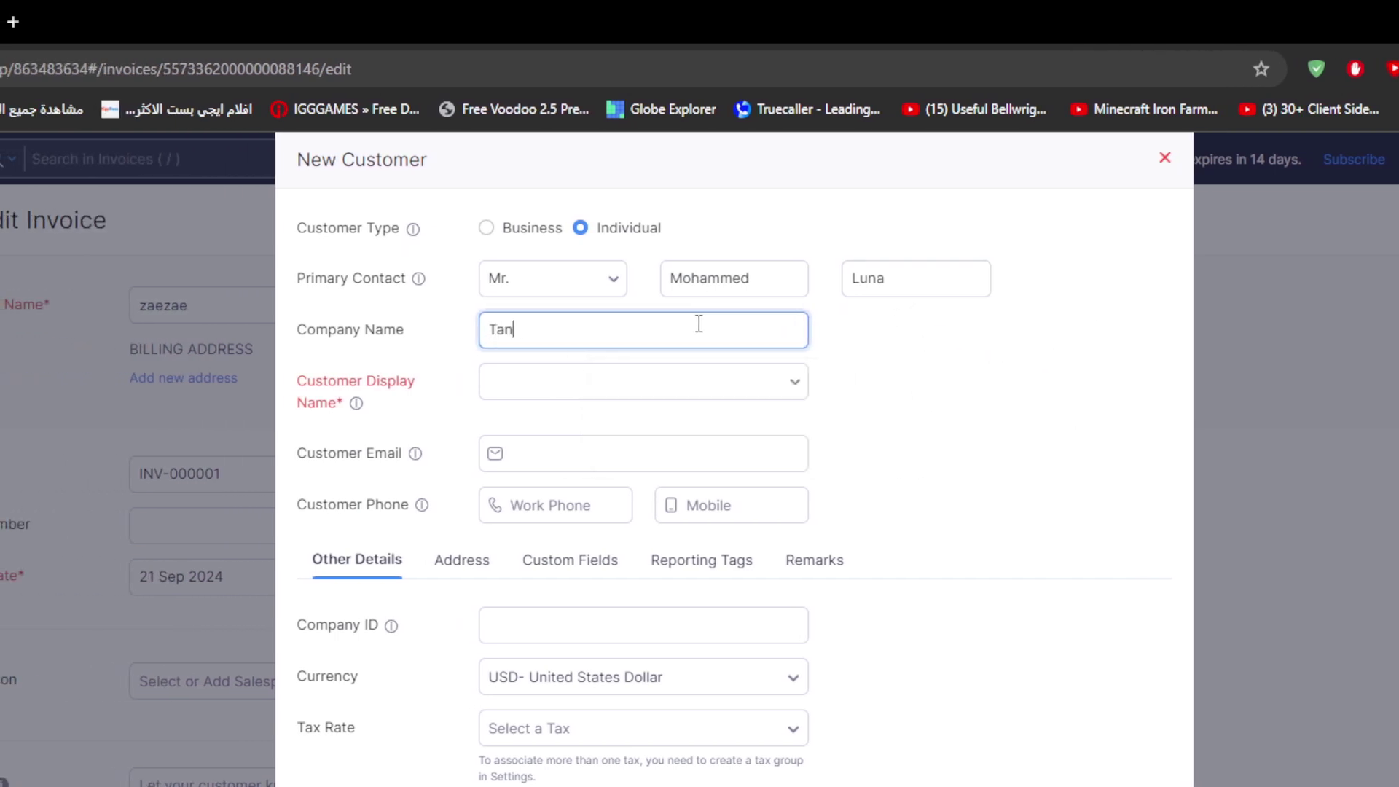
text(angRline)
- Correct the company name to TangRline and make the display name TangRline plus the contact's surname
click(700, 381)
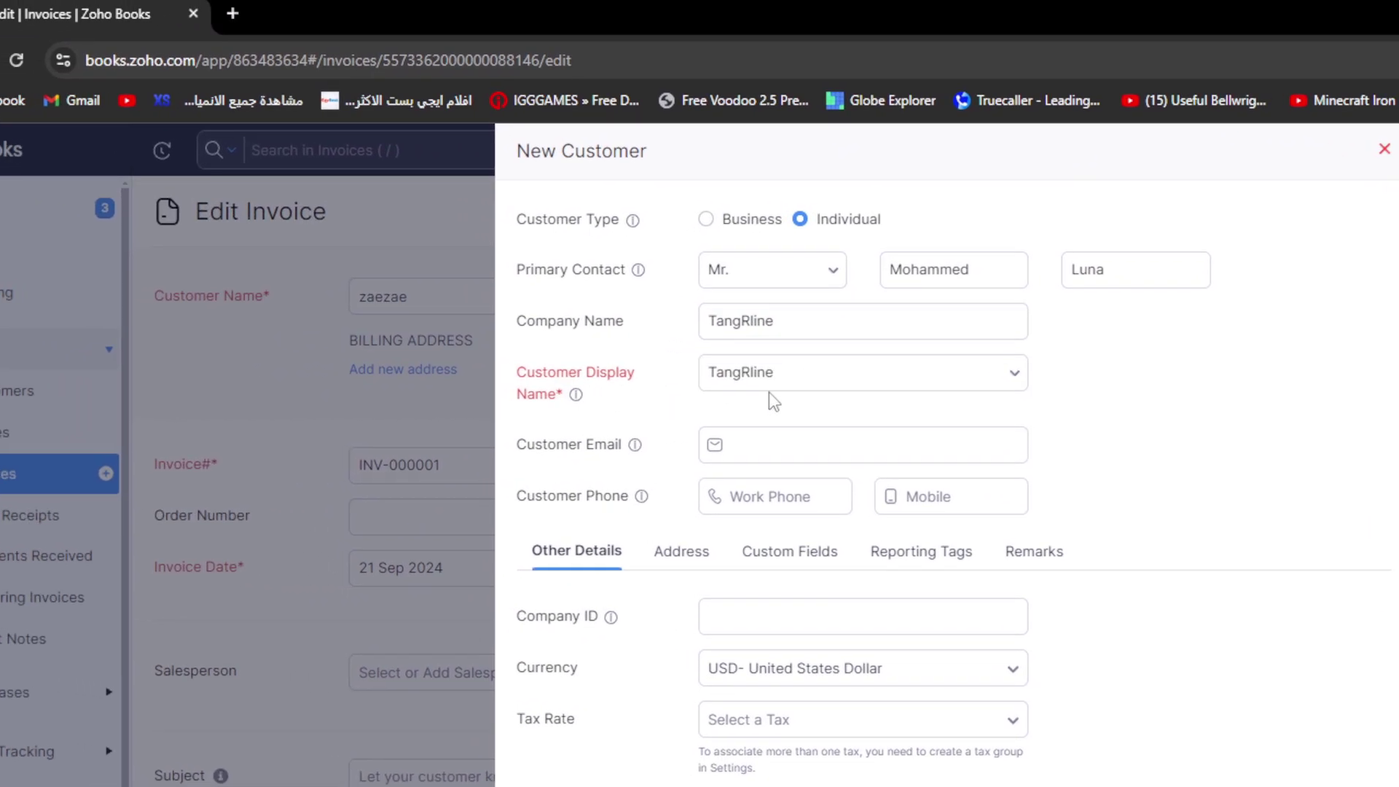
click(771, 377)
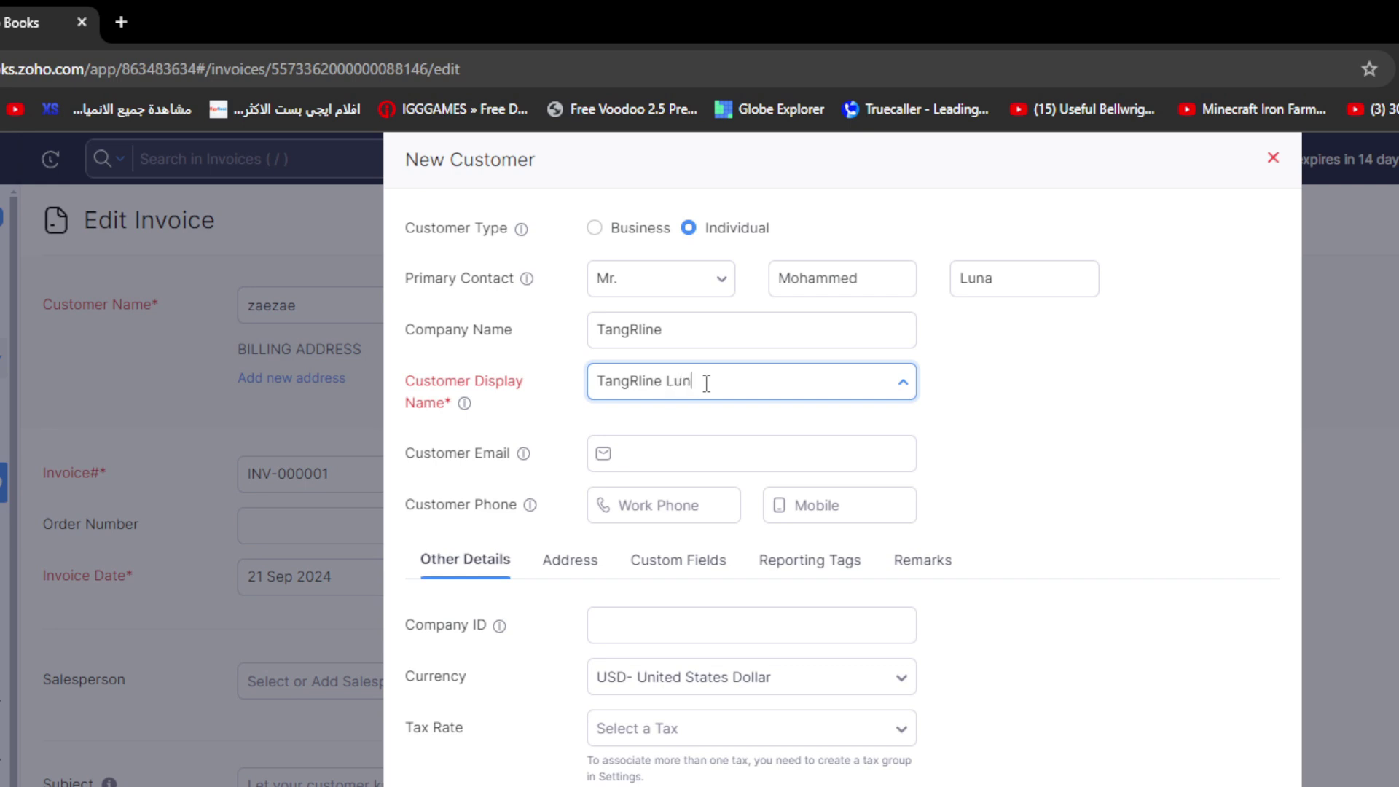
drag(515, 330, 437, 330)
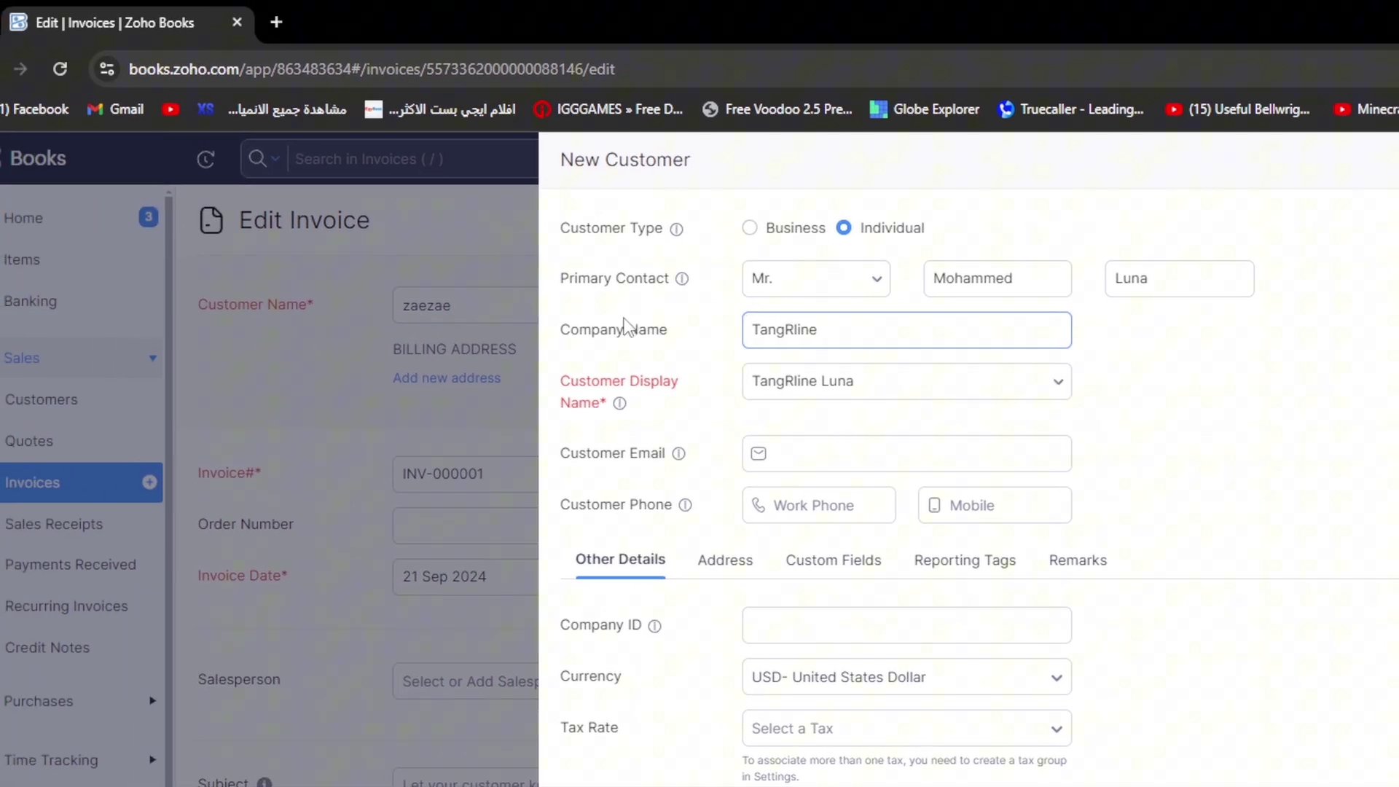
click(733, 336)
key(ctrl+a)
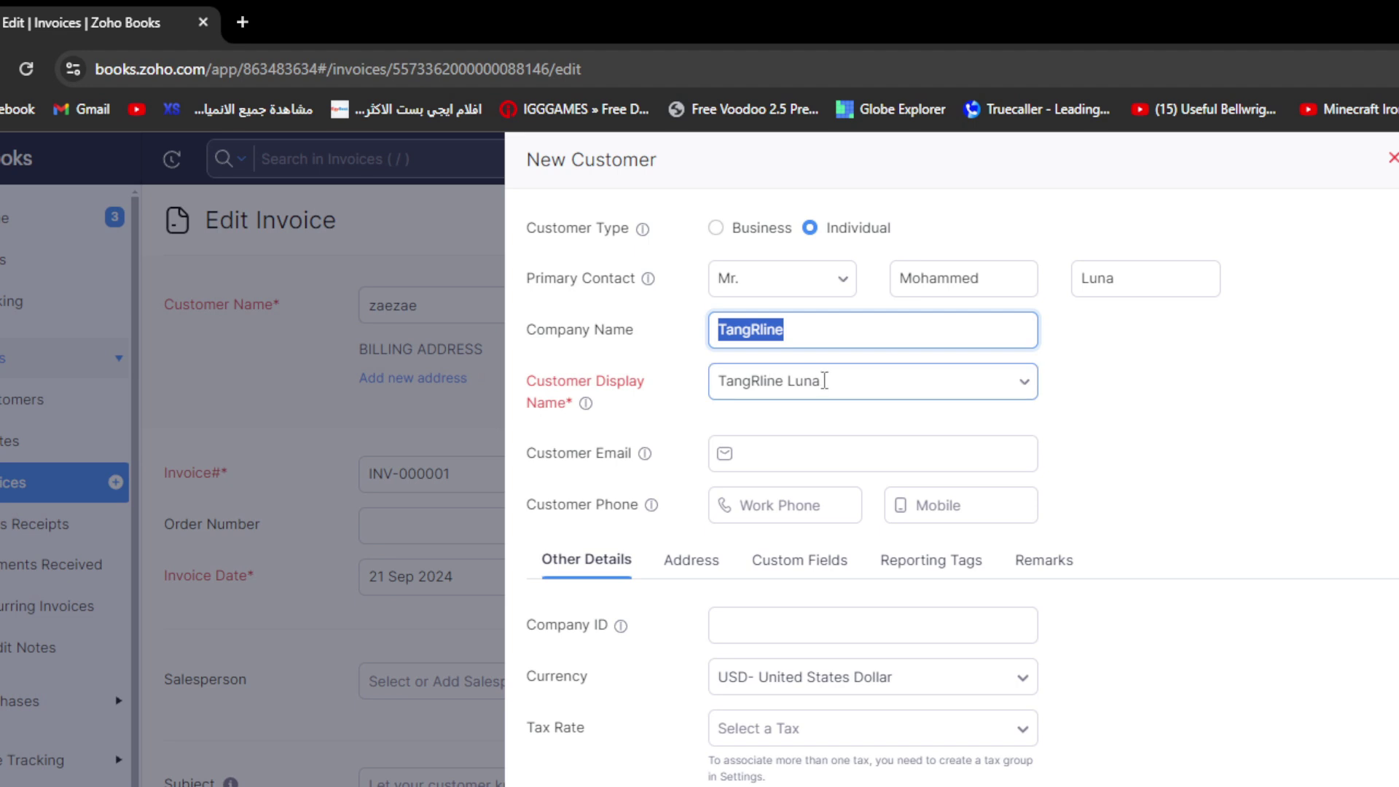
key(Tab)
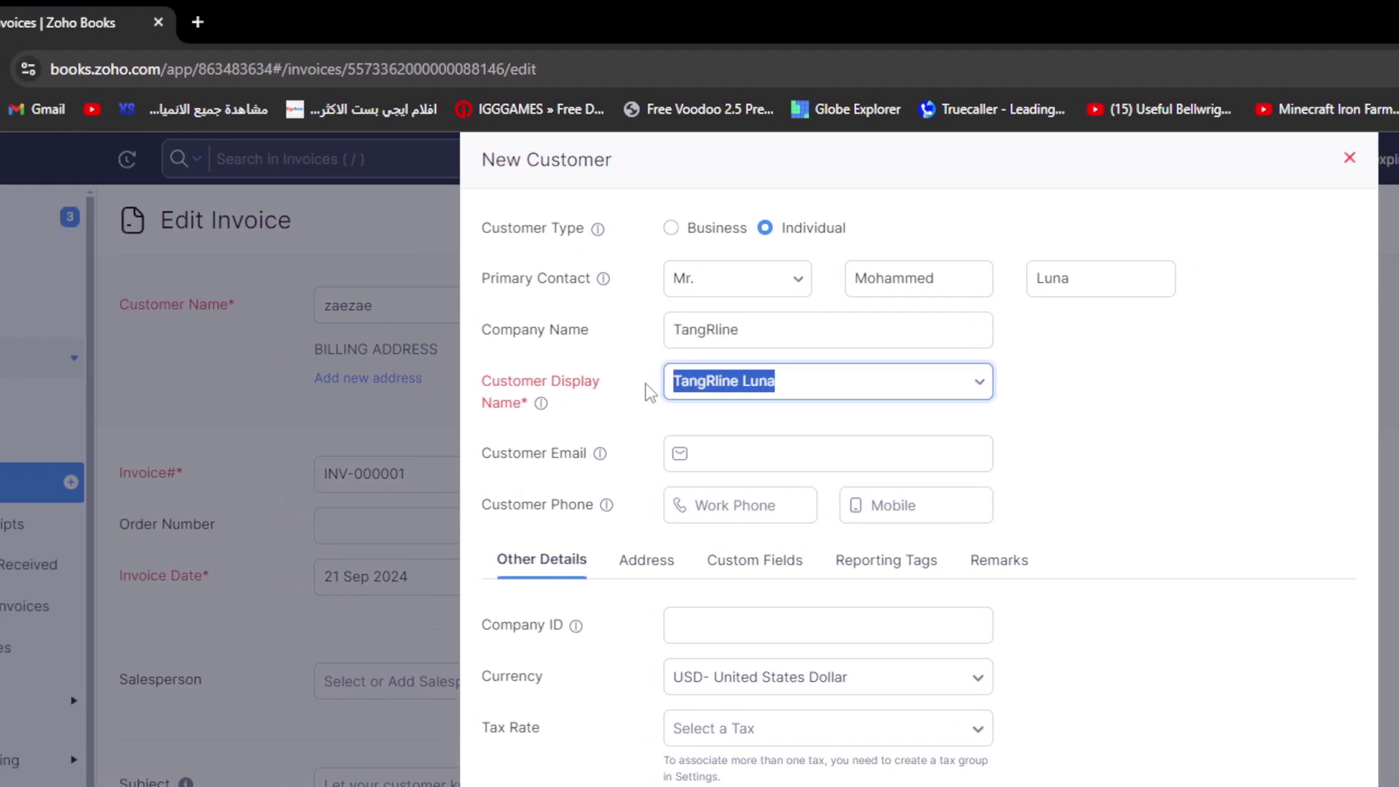
click(651, 393)
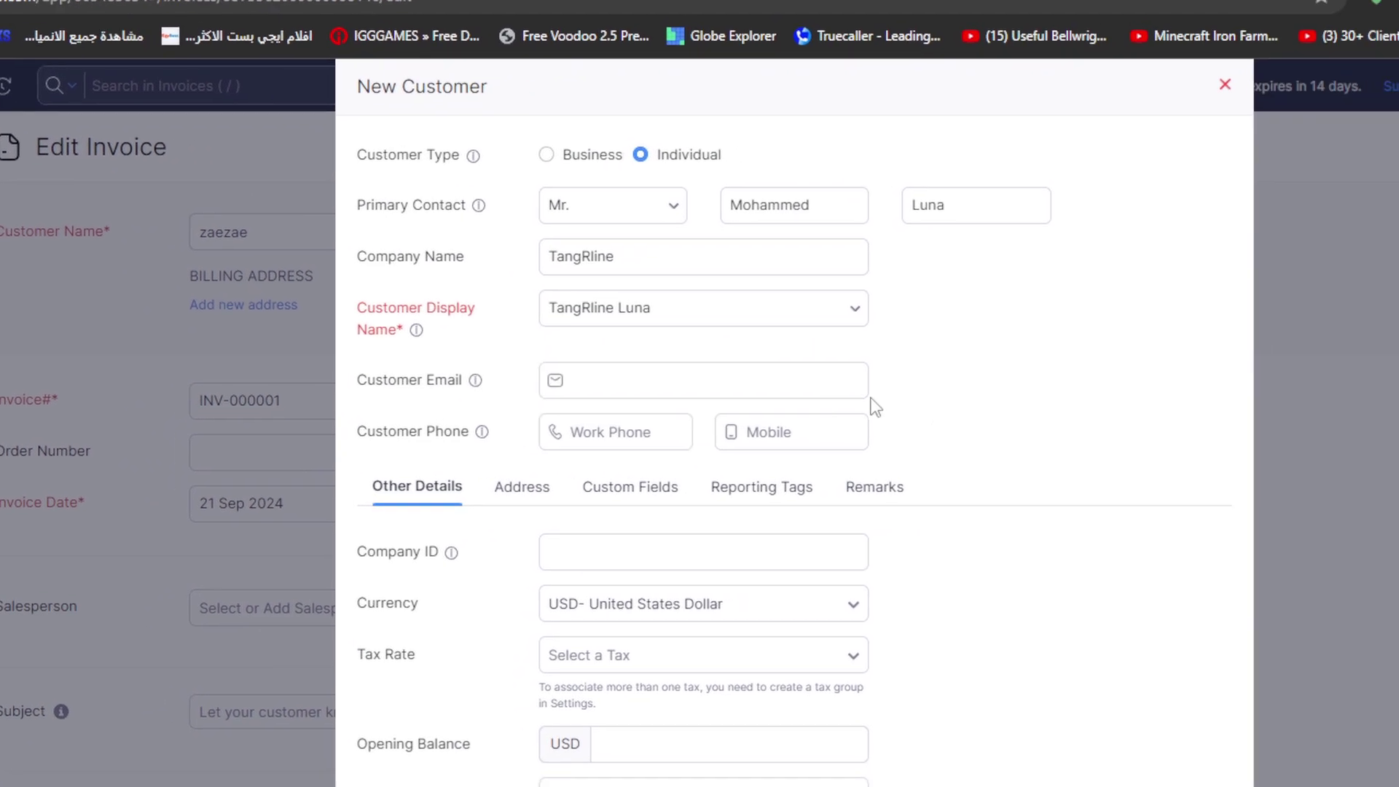
click(673, 380)
click(650, 379)
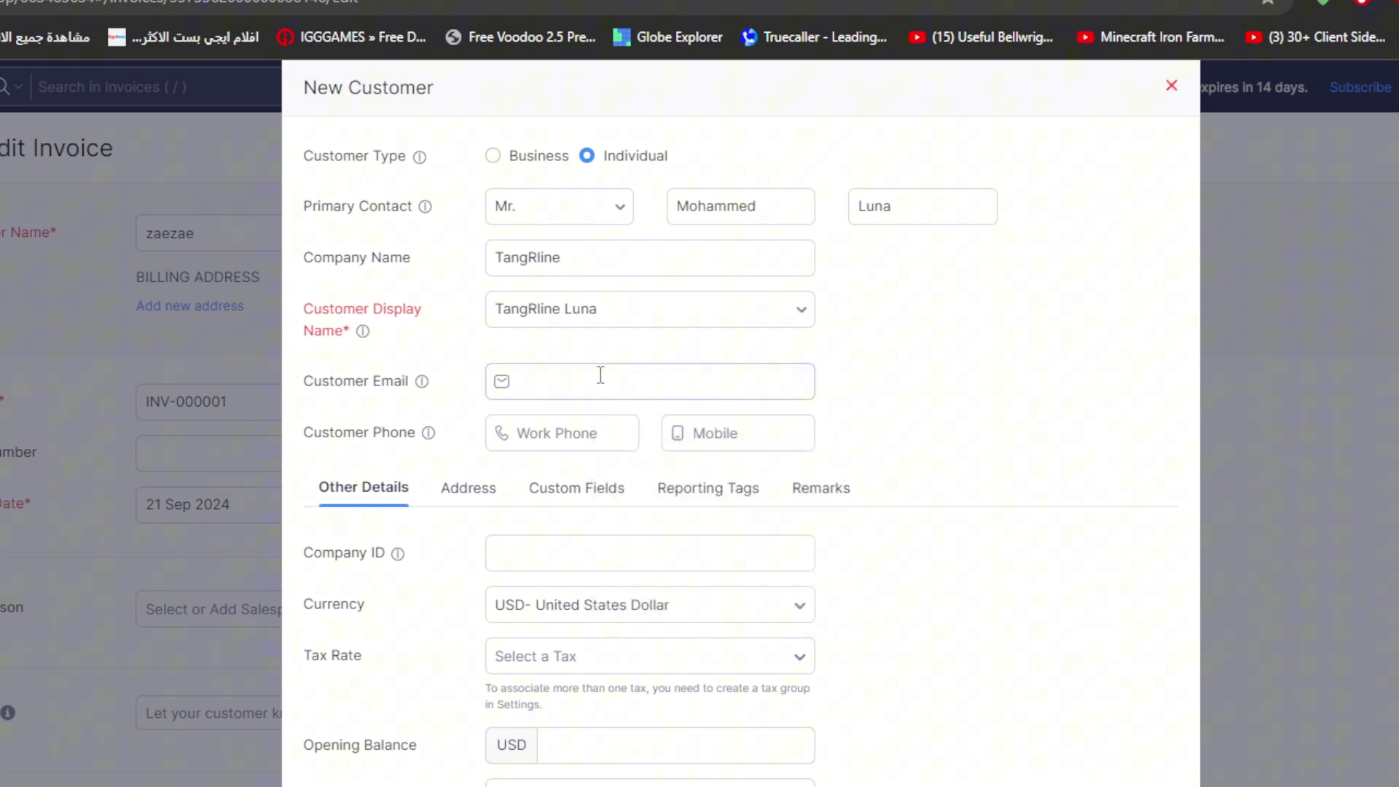
click(868, 384)
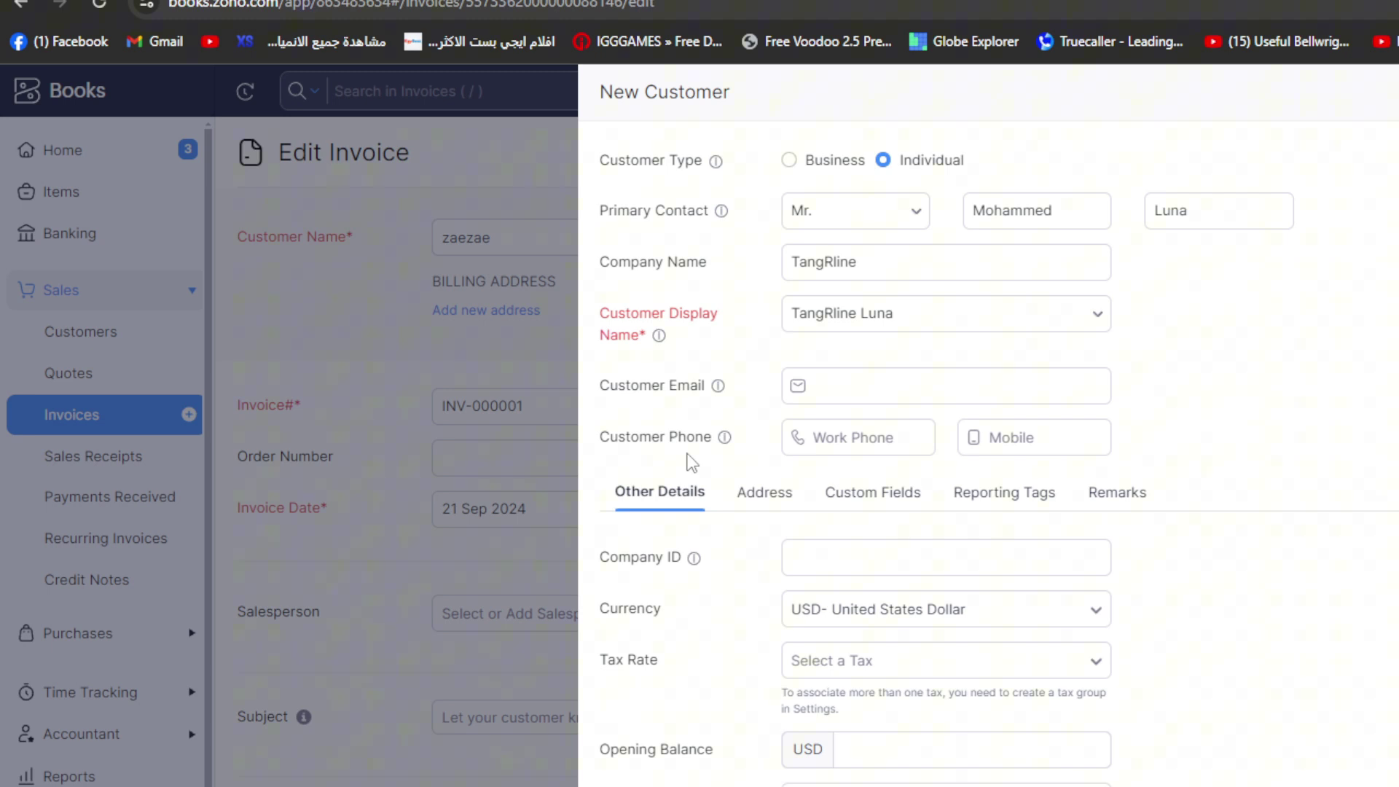
- Review the new customer's Address, Custom Fields and Remarks tabs
click(910, 384)
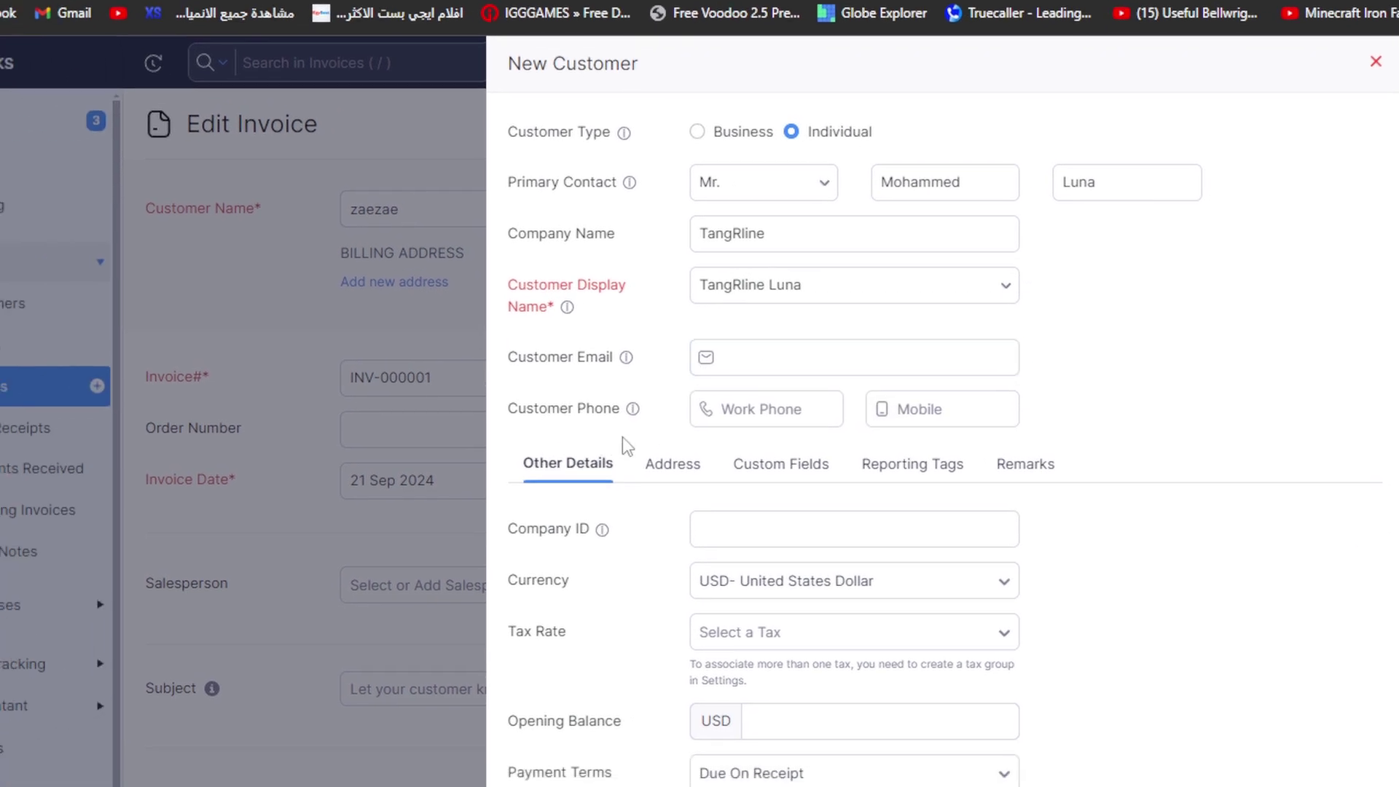
scroll(510, 422, down, 2)
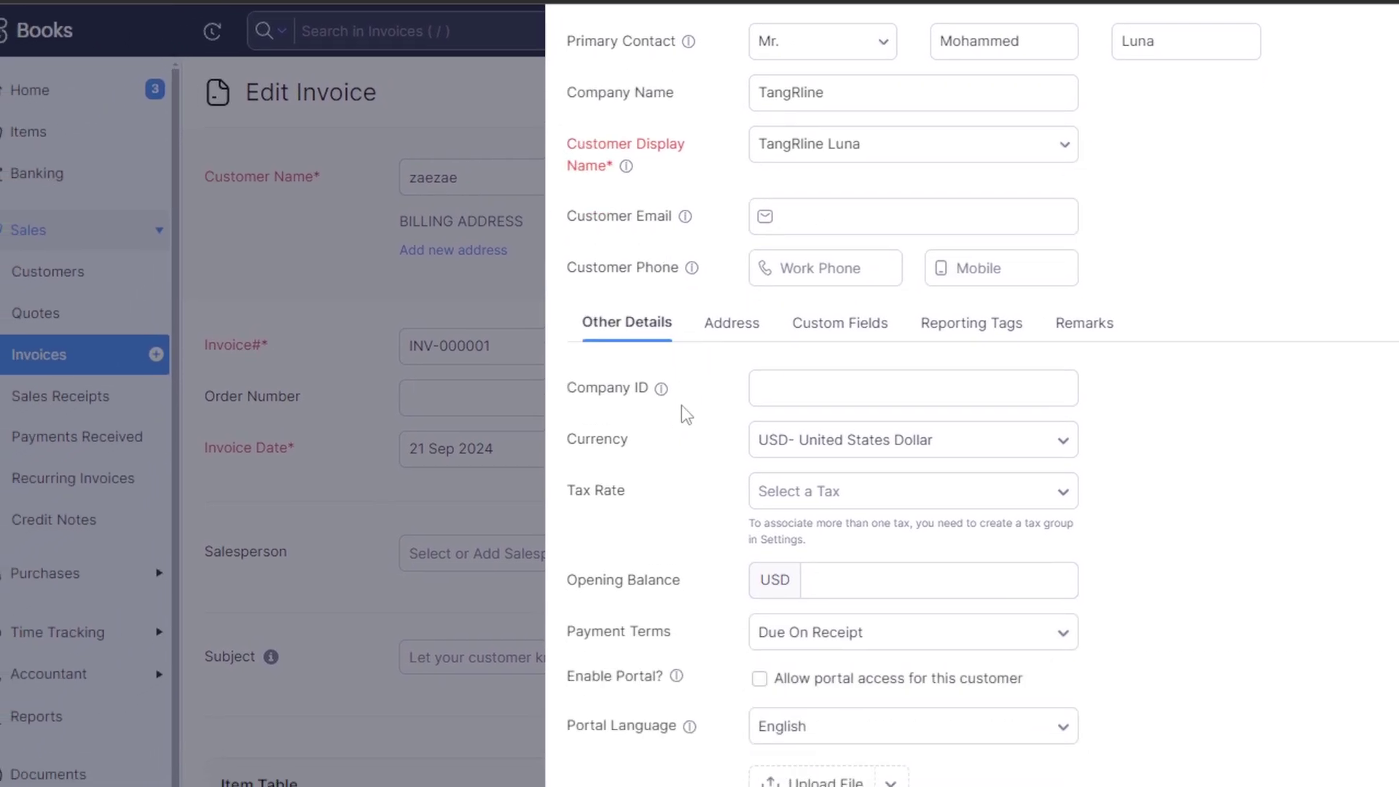
mouse_move(491, 455)
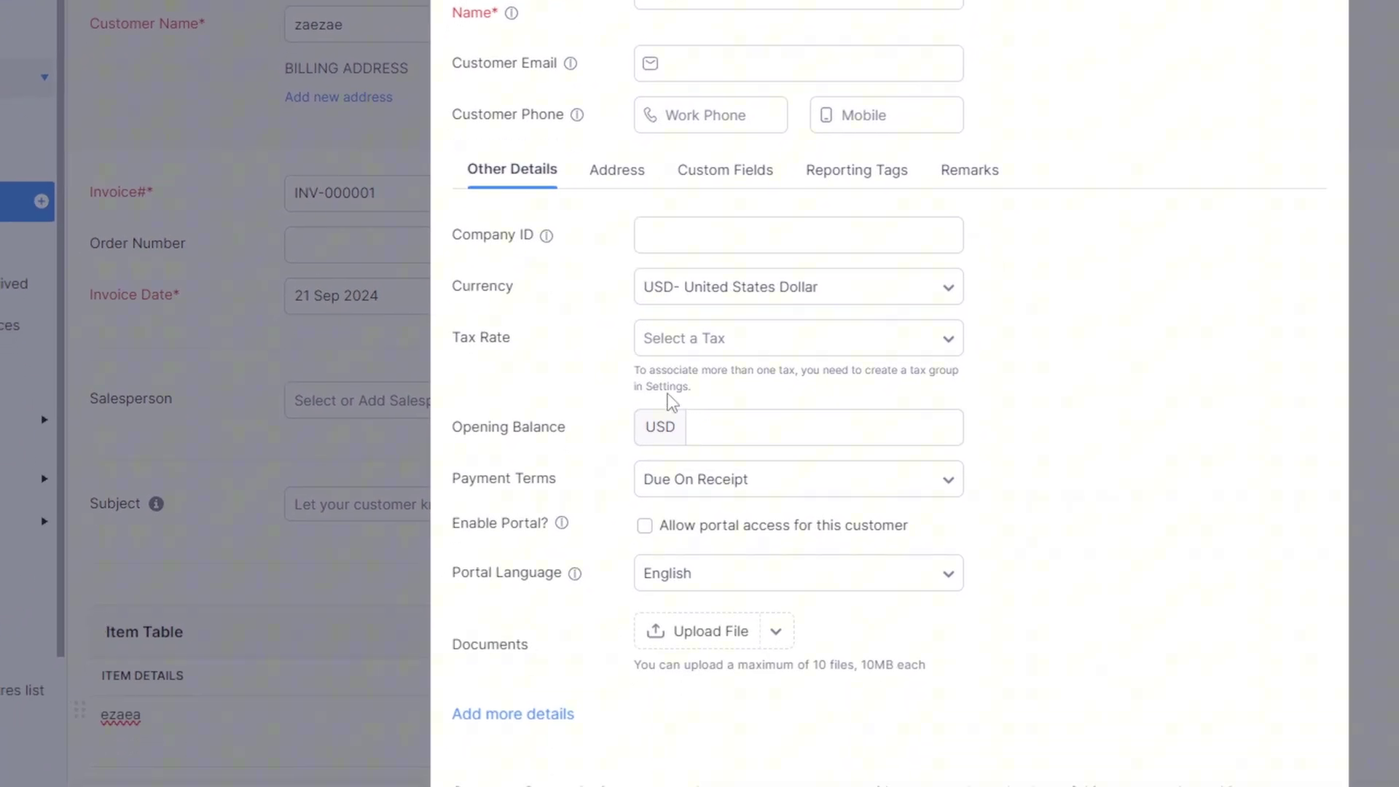
scroll(672, 401, up, 2)
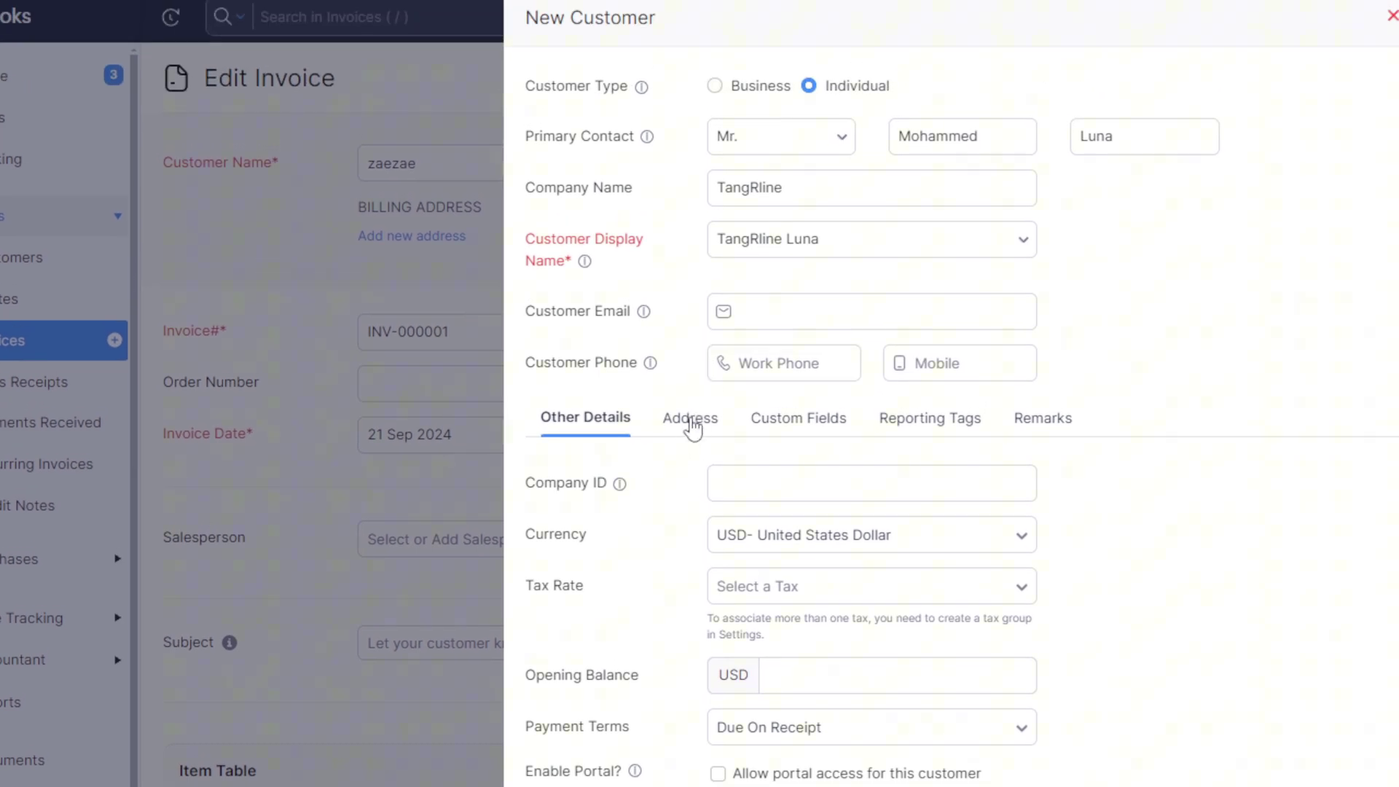
click(691, 419)
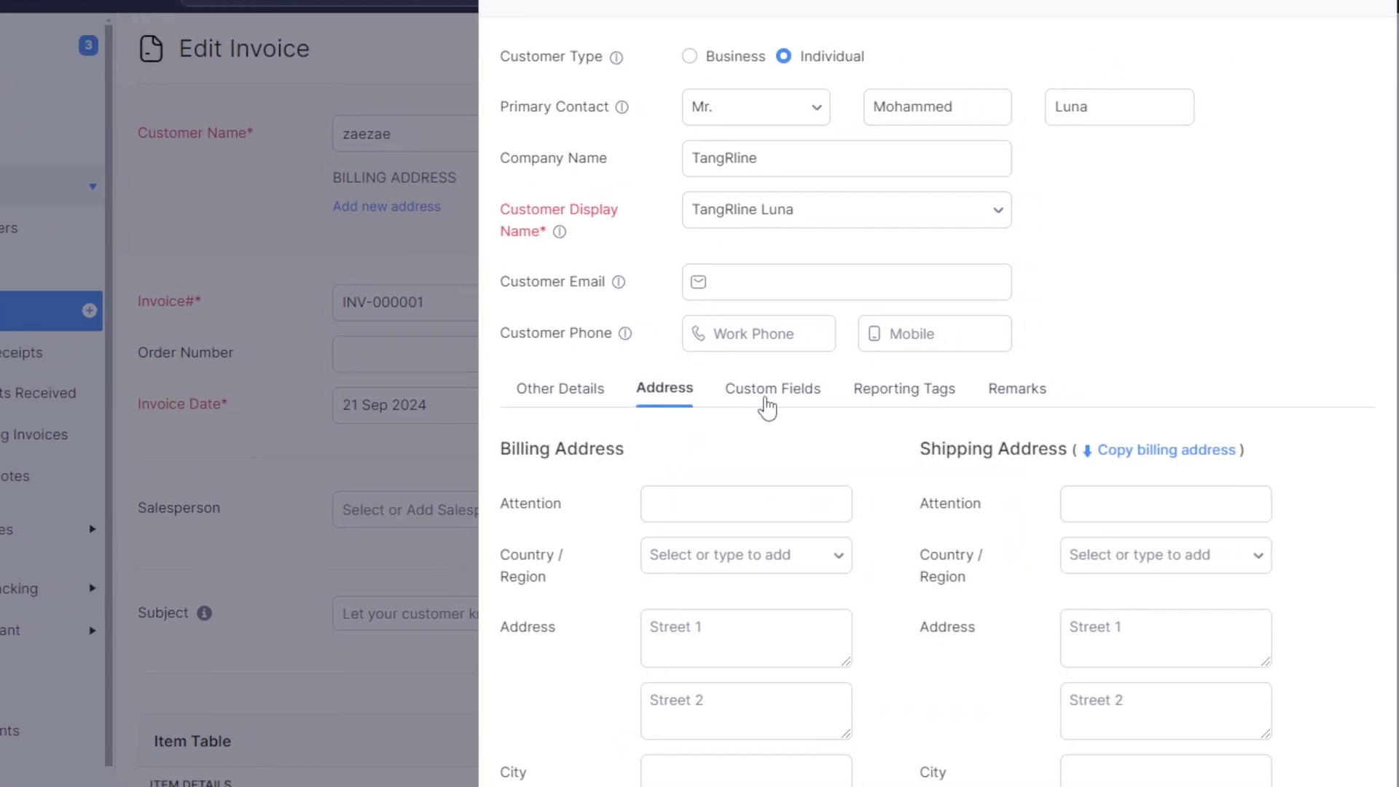
scroll(766, 408, down, 2)
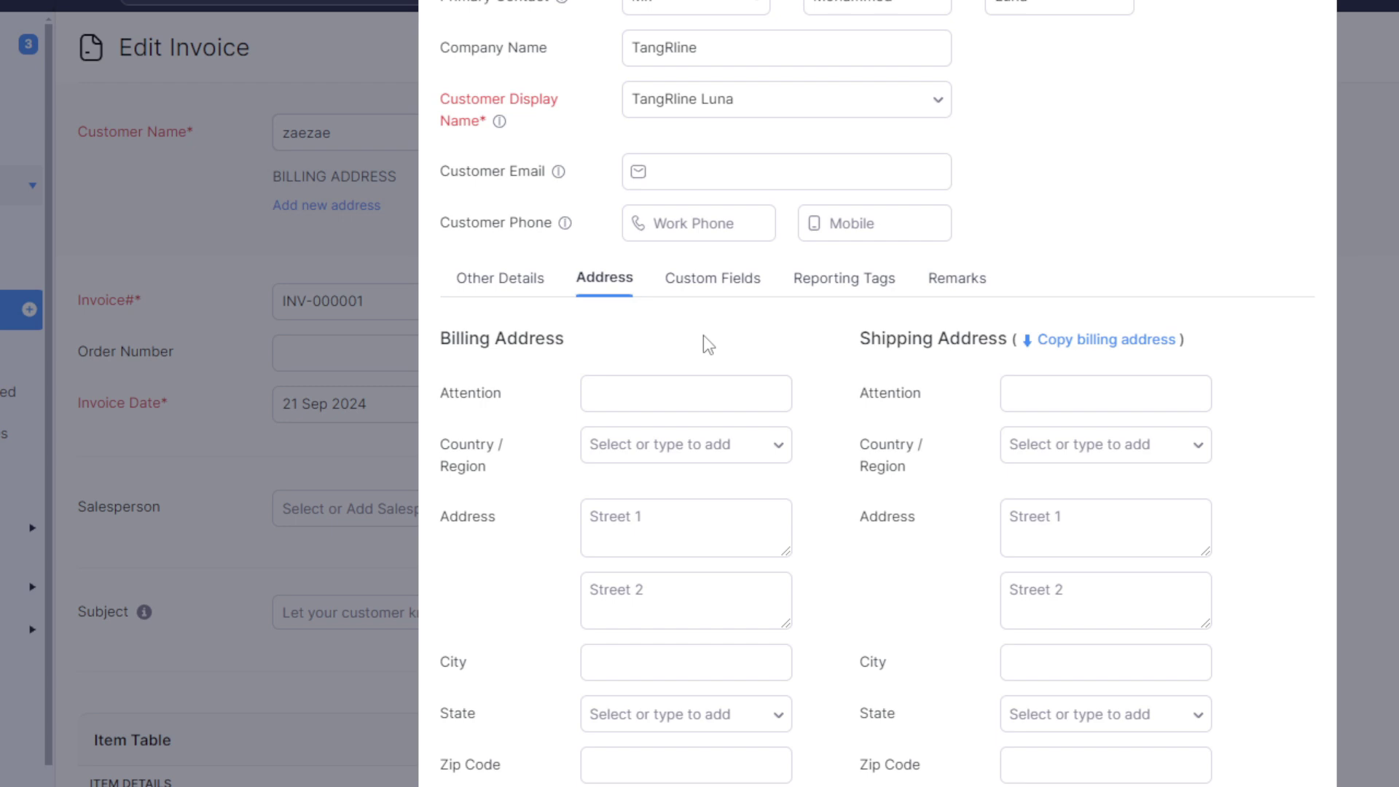
scroll(702, 342, up, 2)
click(712, 387)
click(871, 394)
click(652, 393)
click(545, 393)
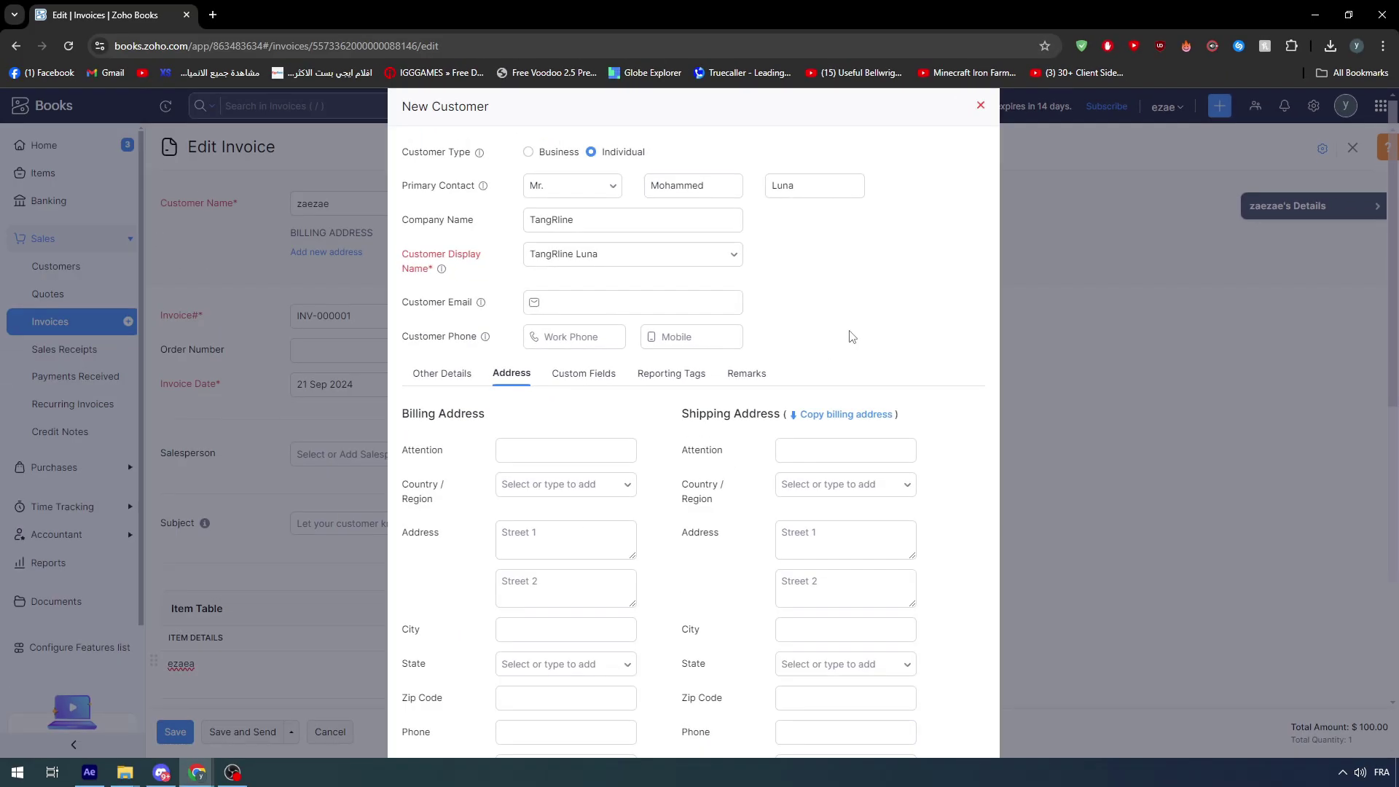
- Save the new TangRline customer so it becomes the invoice's customer
scroll(696, 397, down, 3)
scroll(729, 463, up, 3)
scroll(740, 456, down, 3)
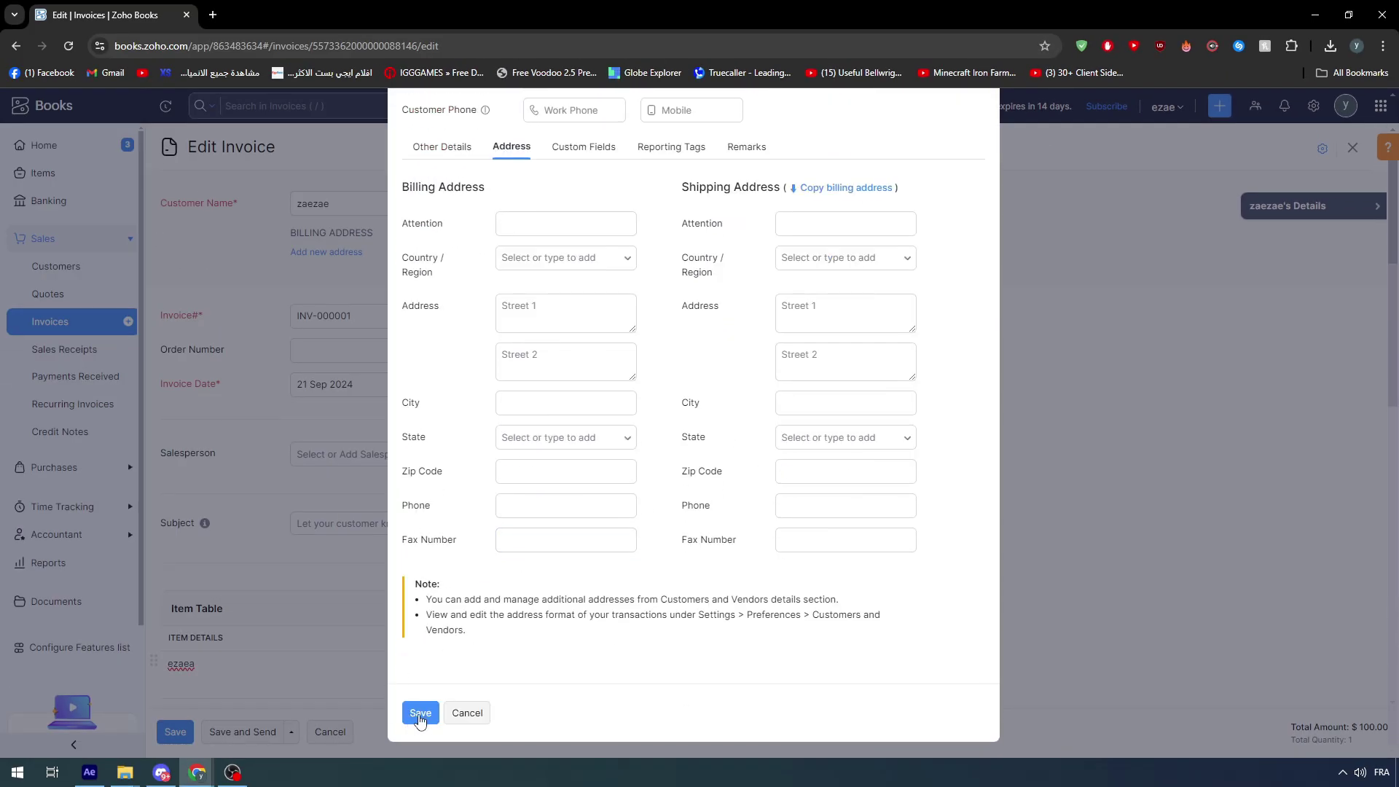
click(415, 719)
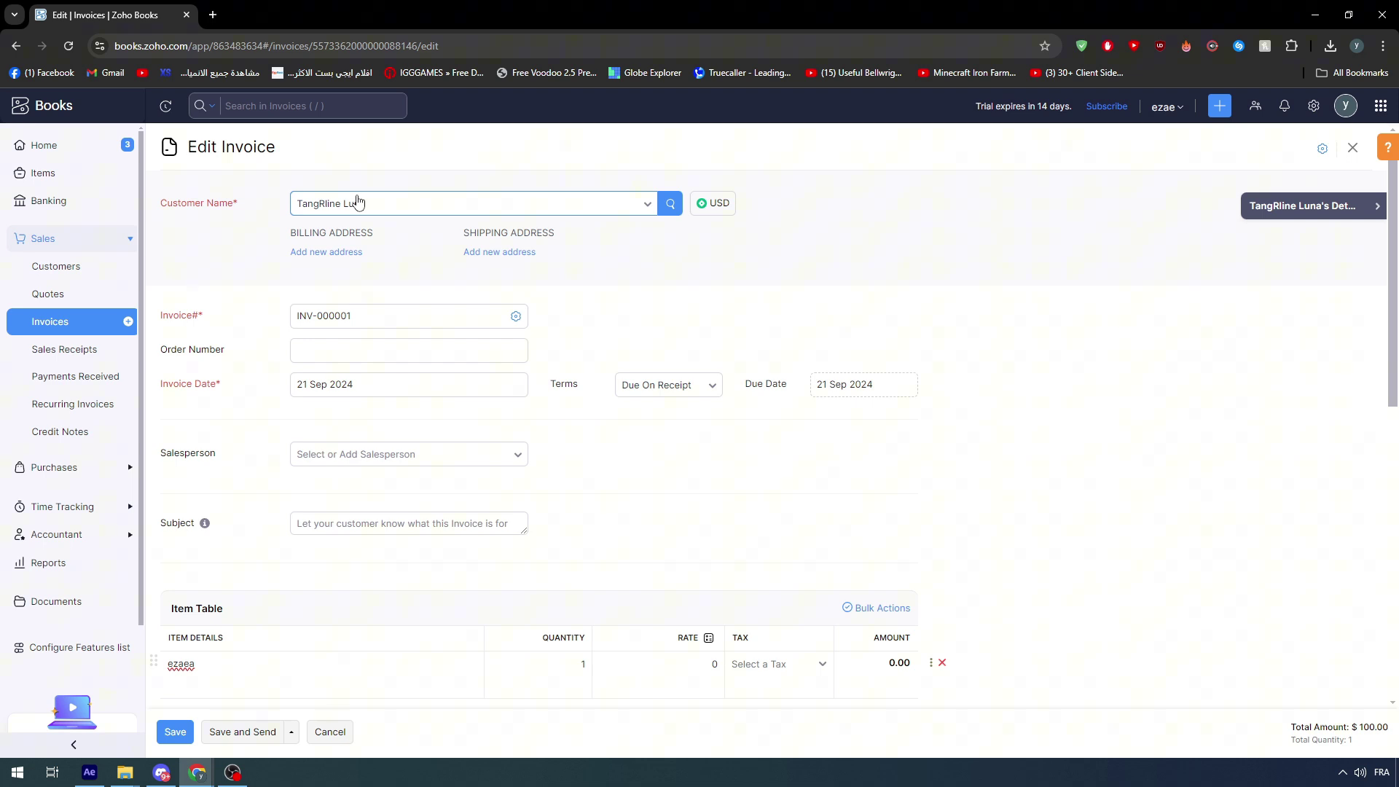
click(360, 315)
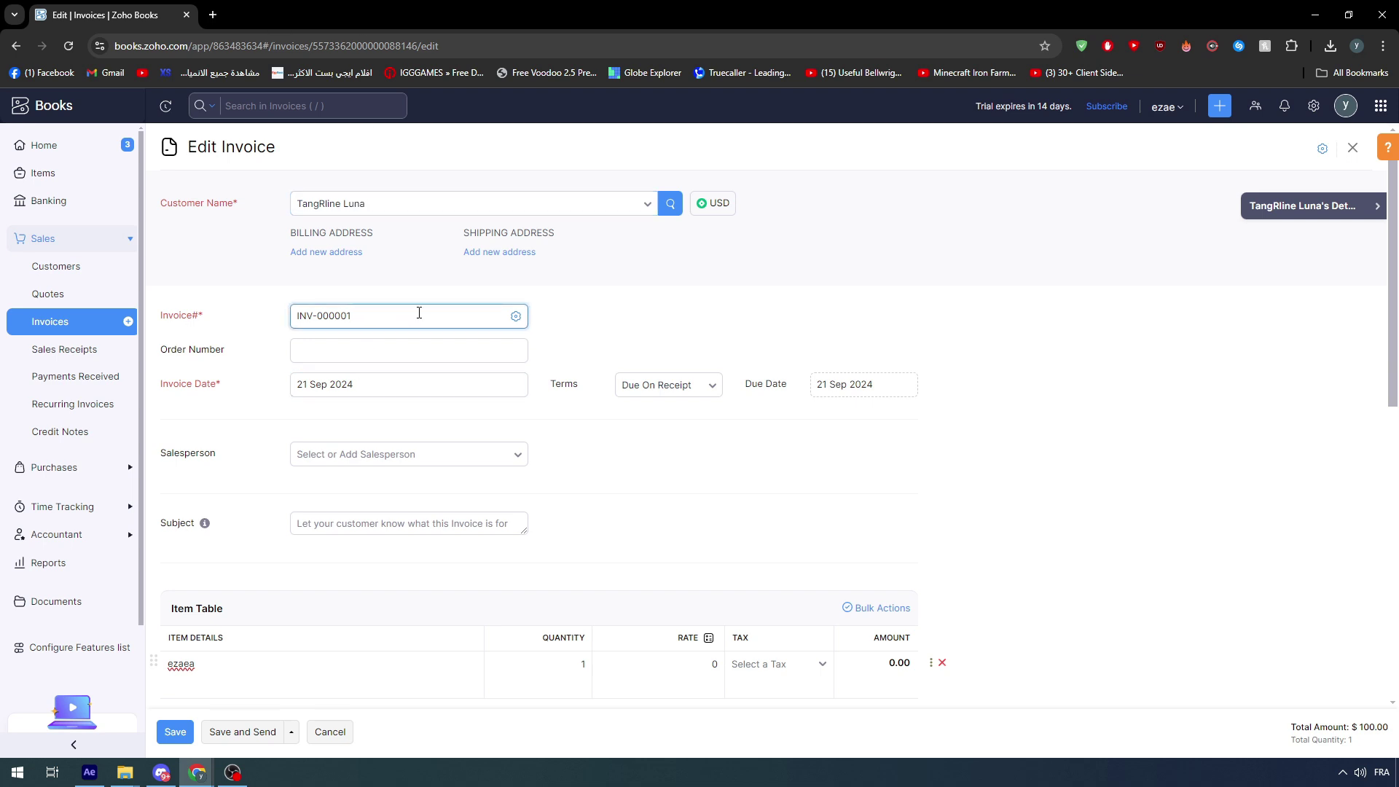
drag(357, 316, 346, 316)
drag(182, 315, 201, 315)
click(381, 298)
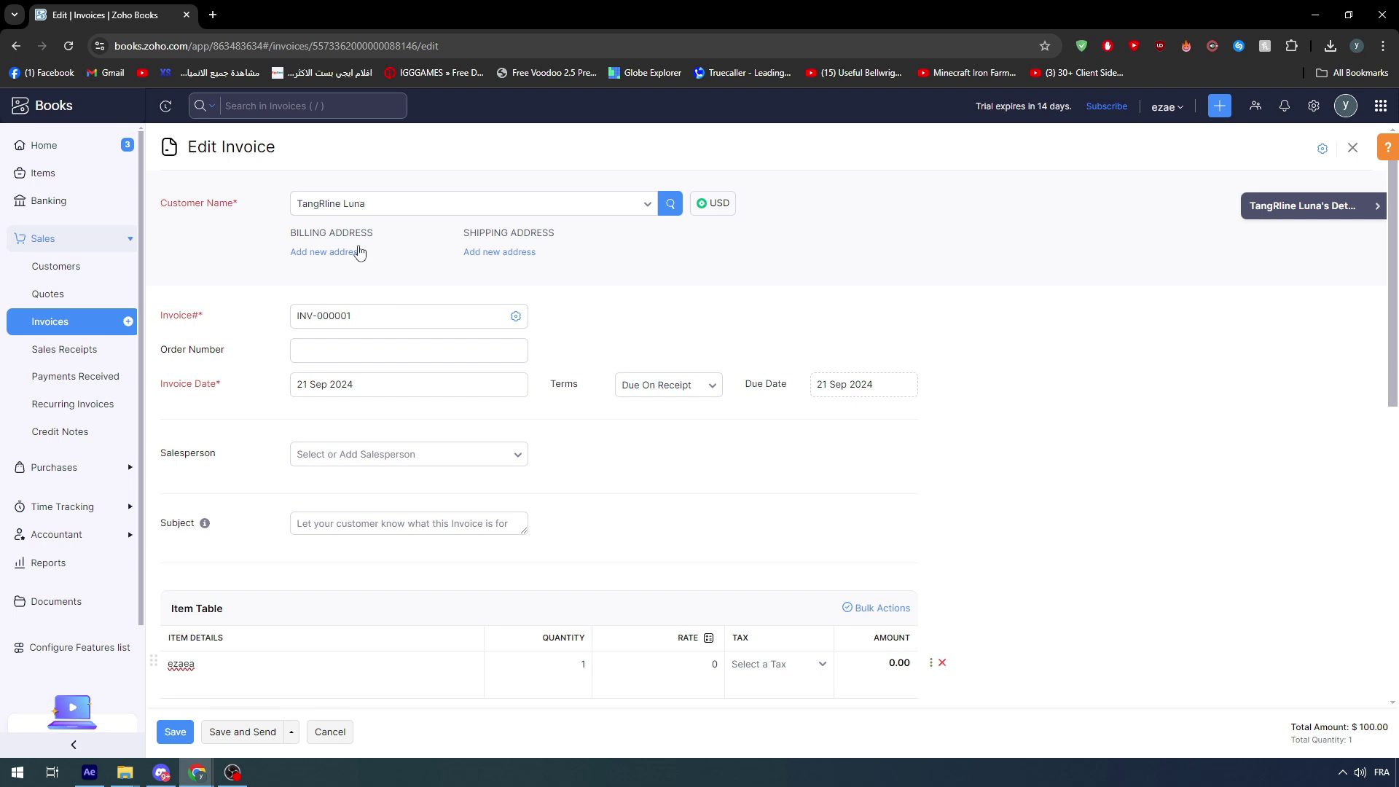
drag(290, 234, 569, 240)
click(568, 238)
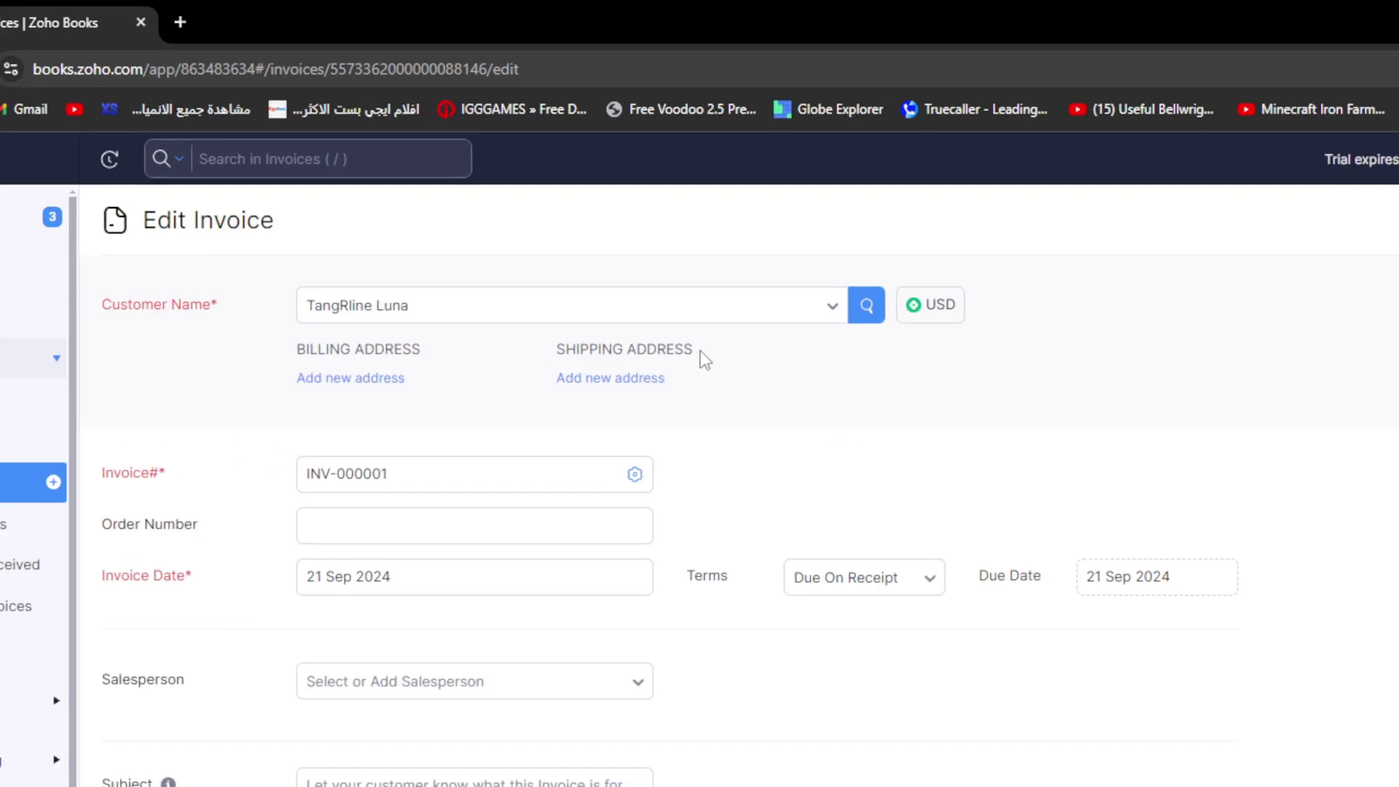
click(364, 380)
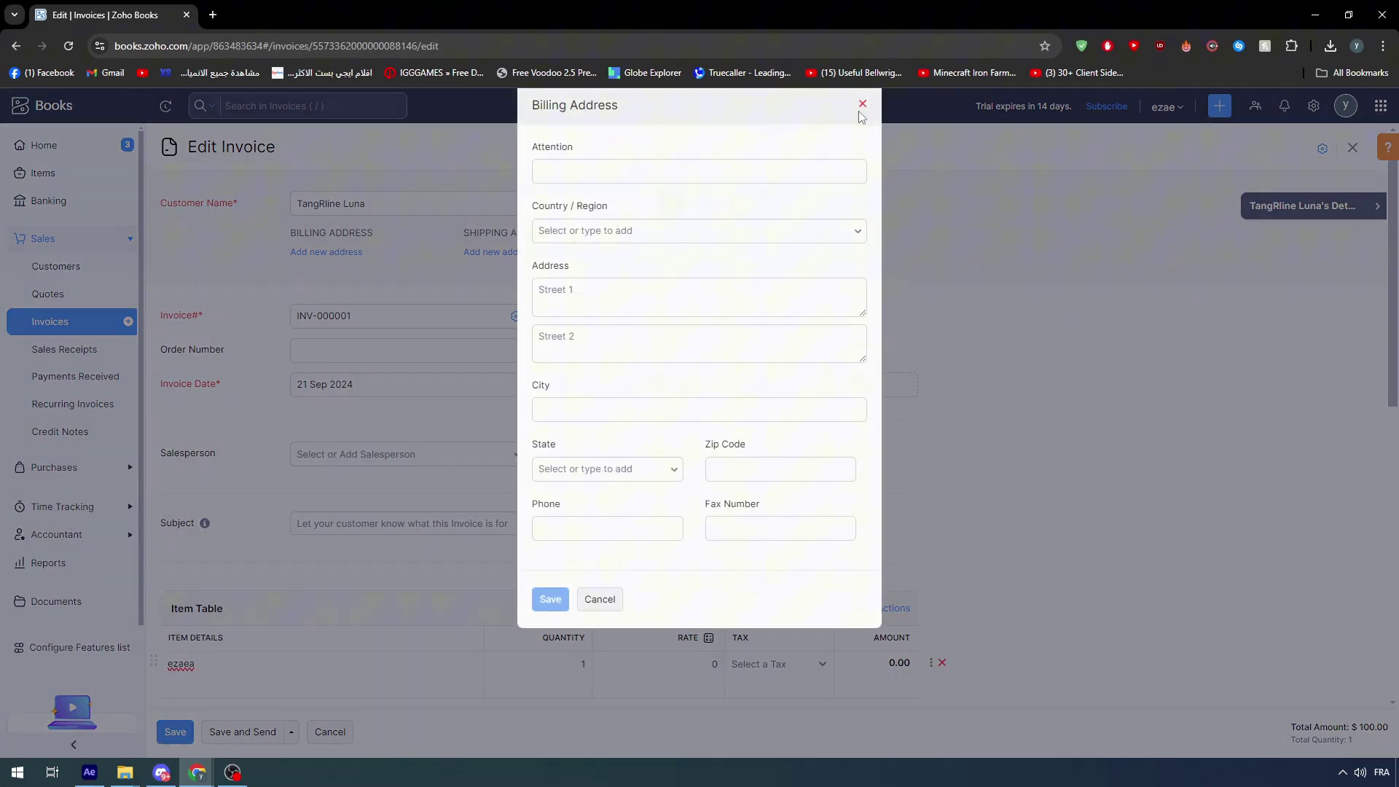
click(863, 95)
click(506, 253)
click(863, 100)
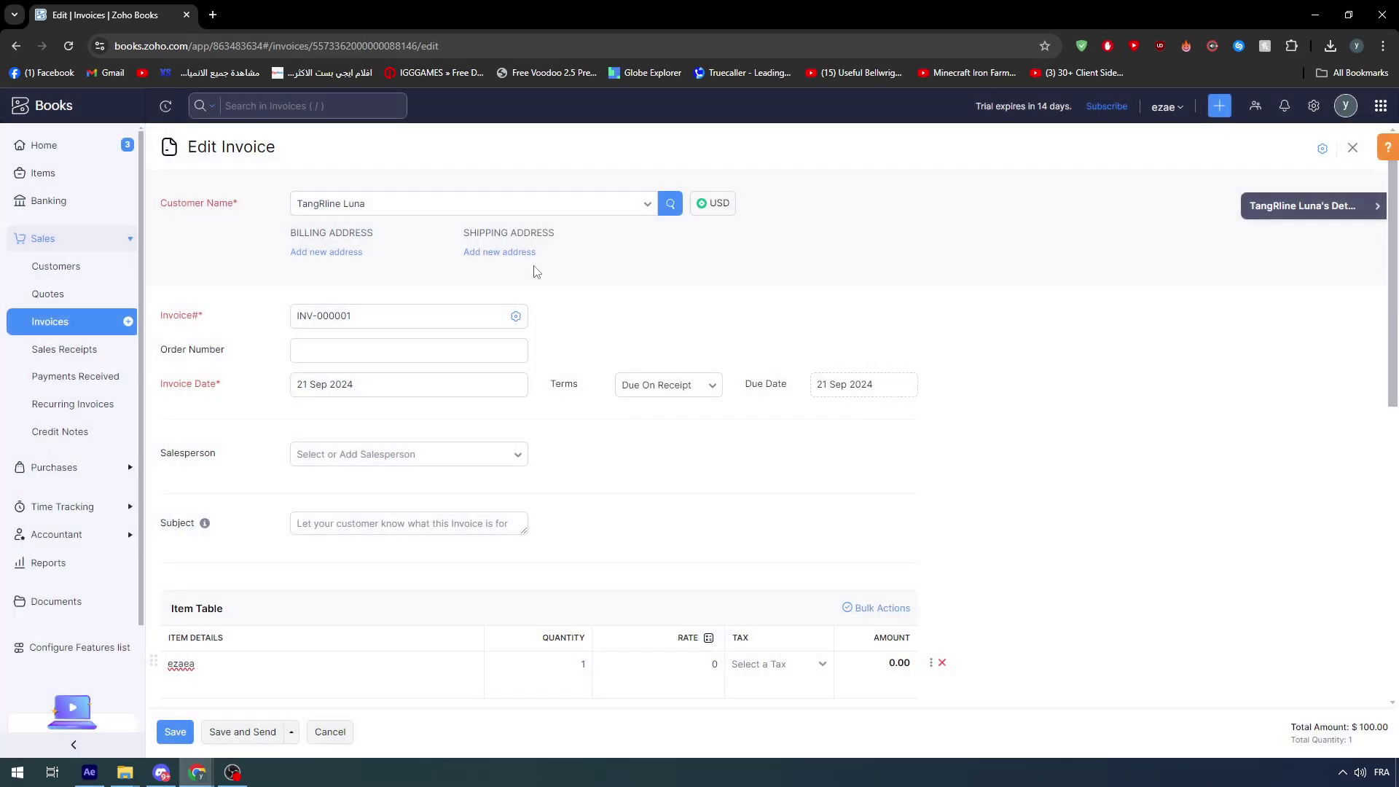
scroll(485, 478, down, 5)
scroll(510, 547, up, 5)
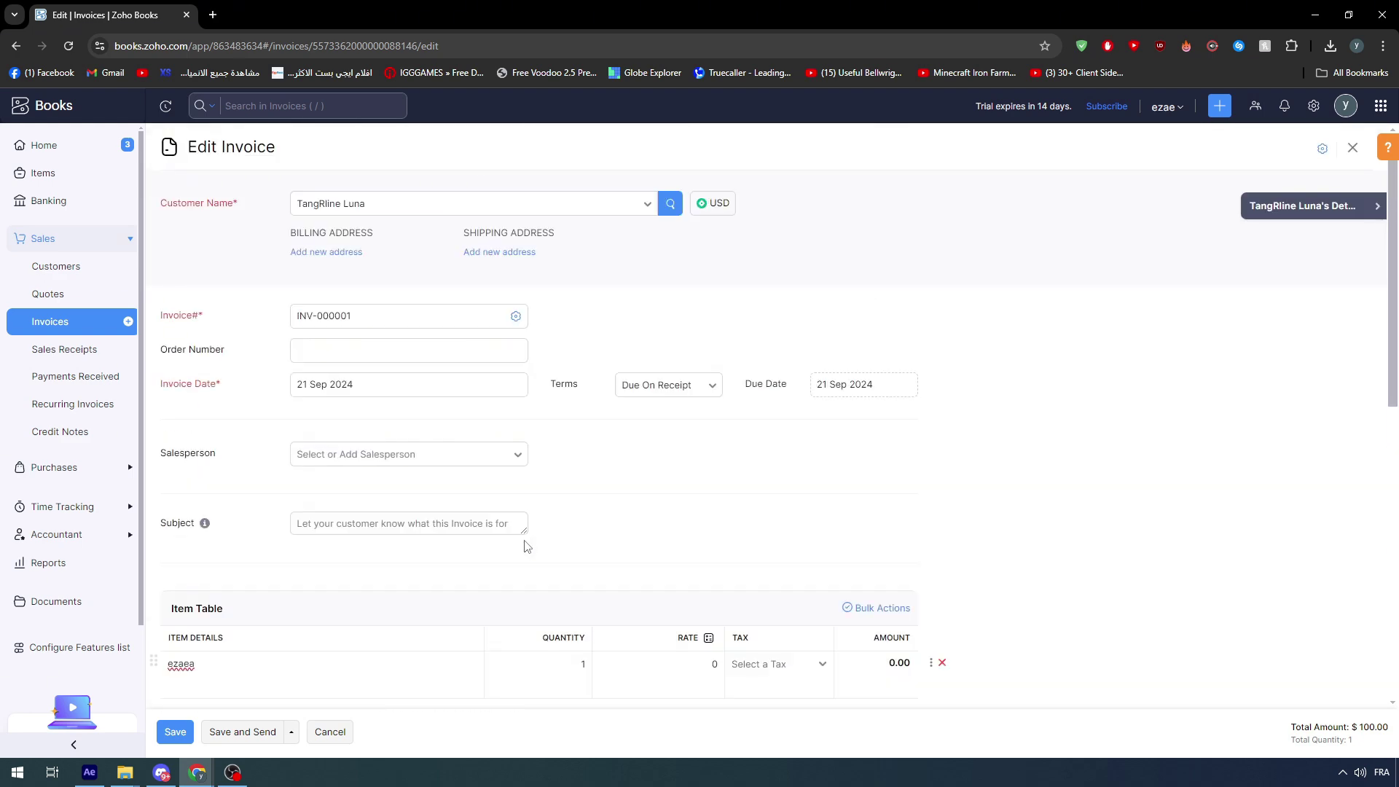
click(380, 462)
click(590, 482)
click(446, 456)
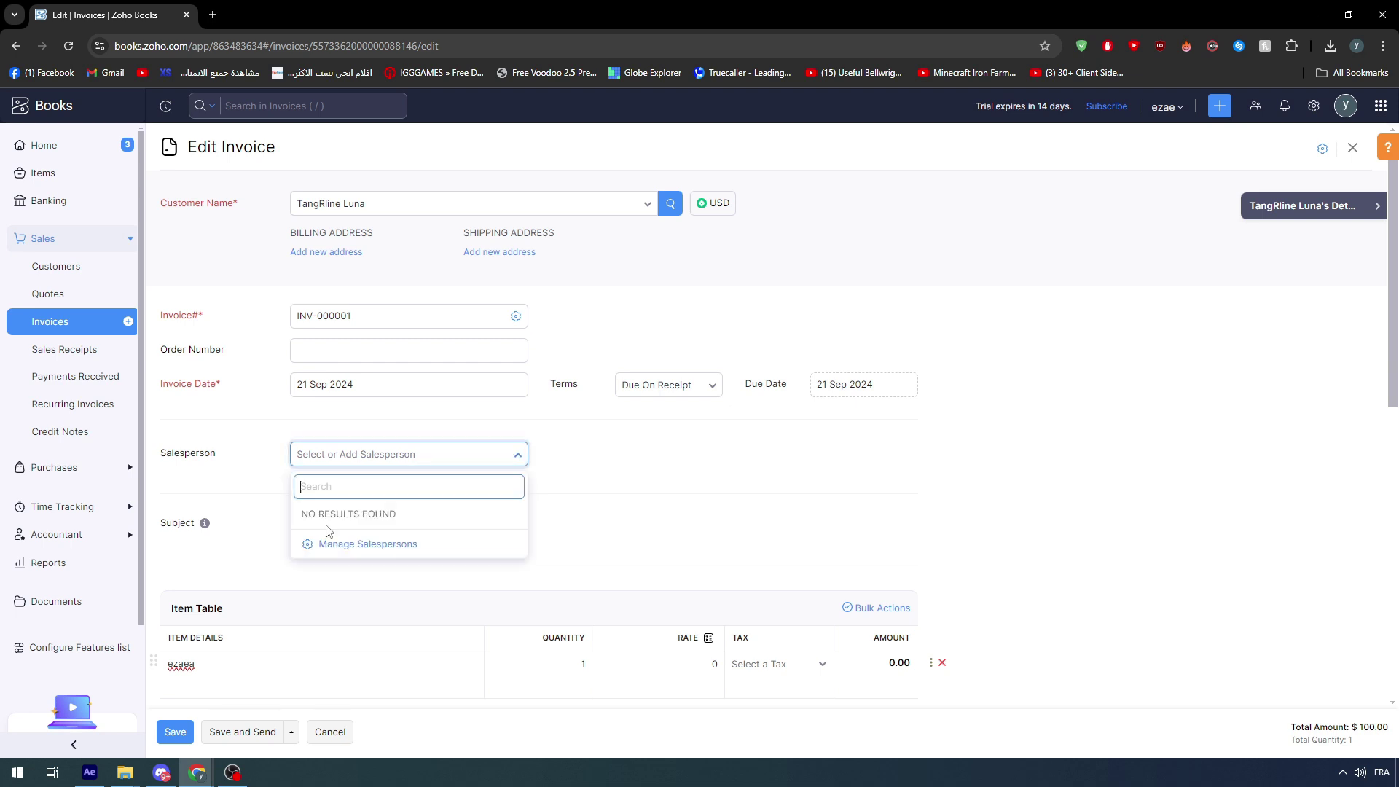
click(690, 478)
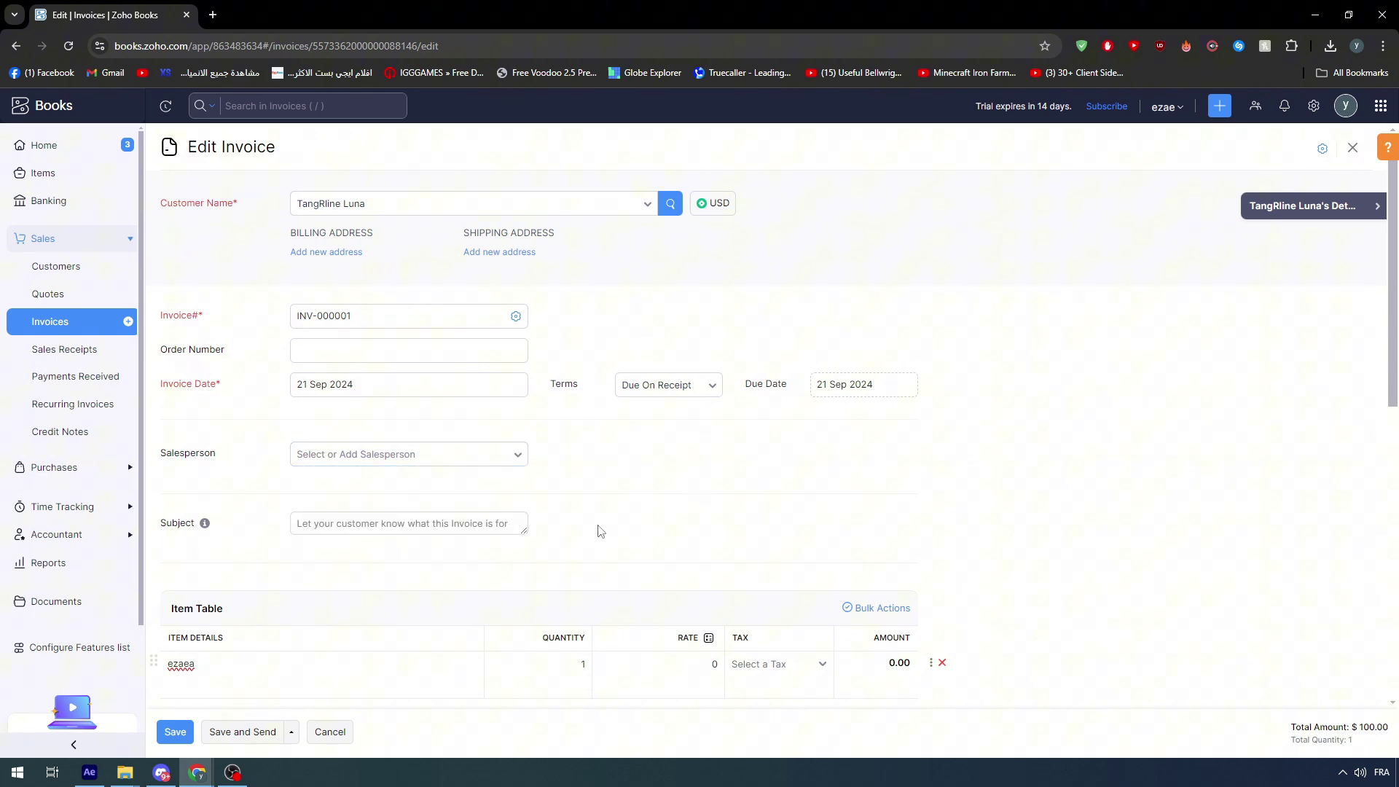
- Replace the first line's item ezaea with WOOD PLANKS 10 CM
scroll(600, 532, down, 1)
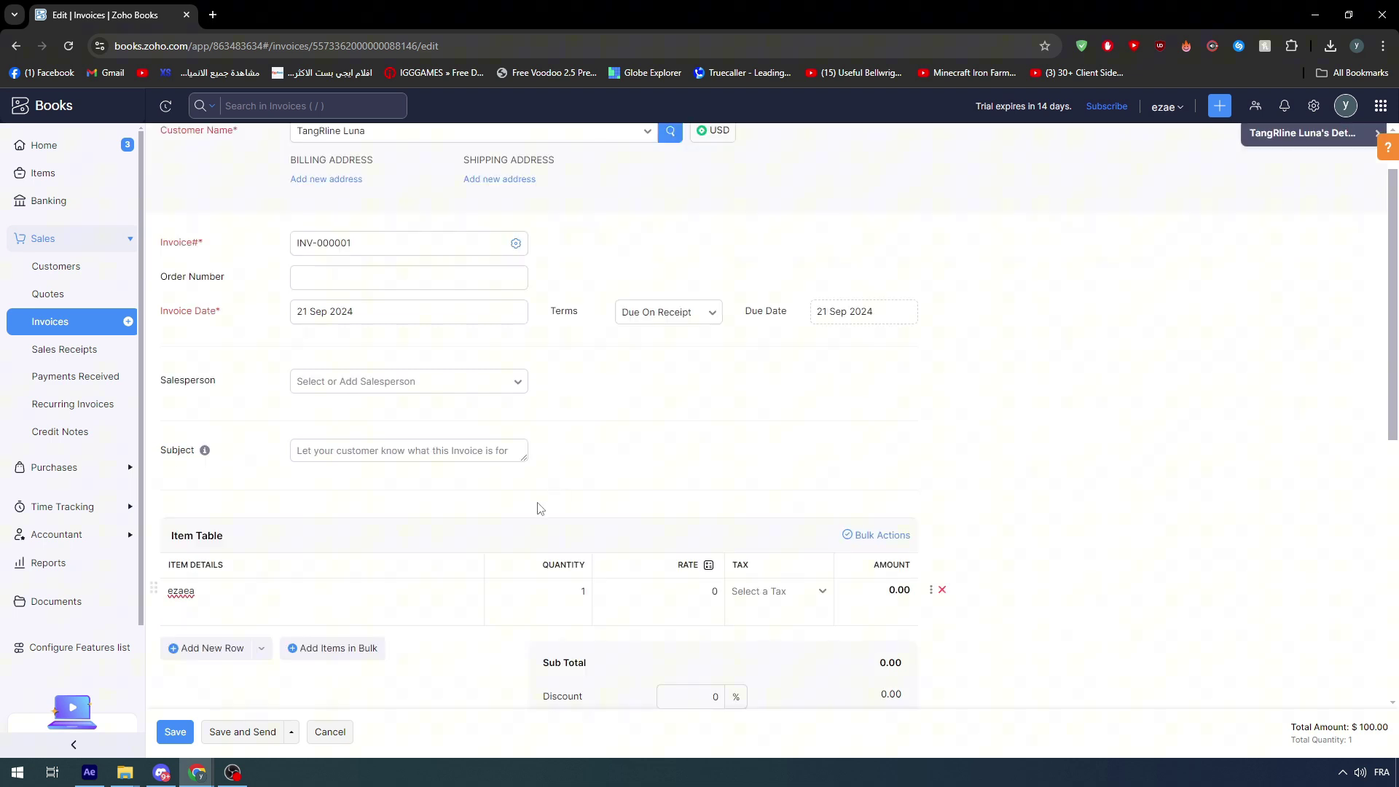
scroll(540, 508, down, 2)
click(225, 462)
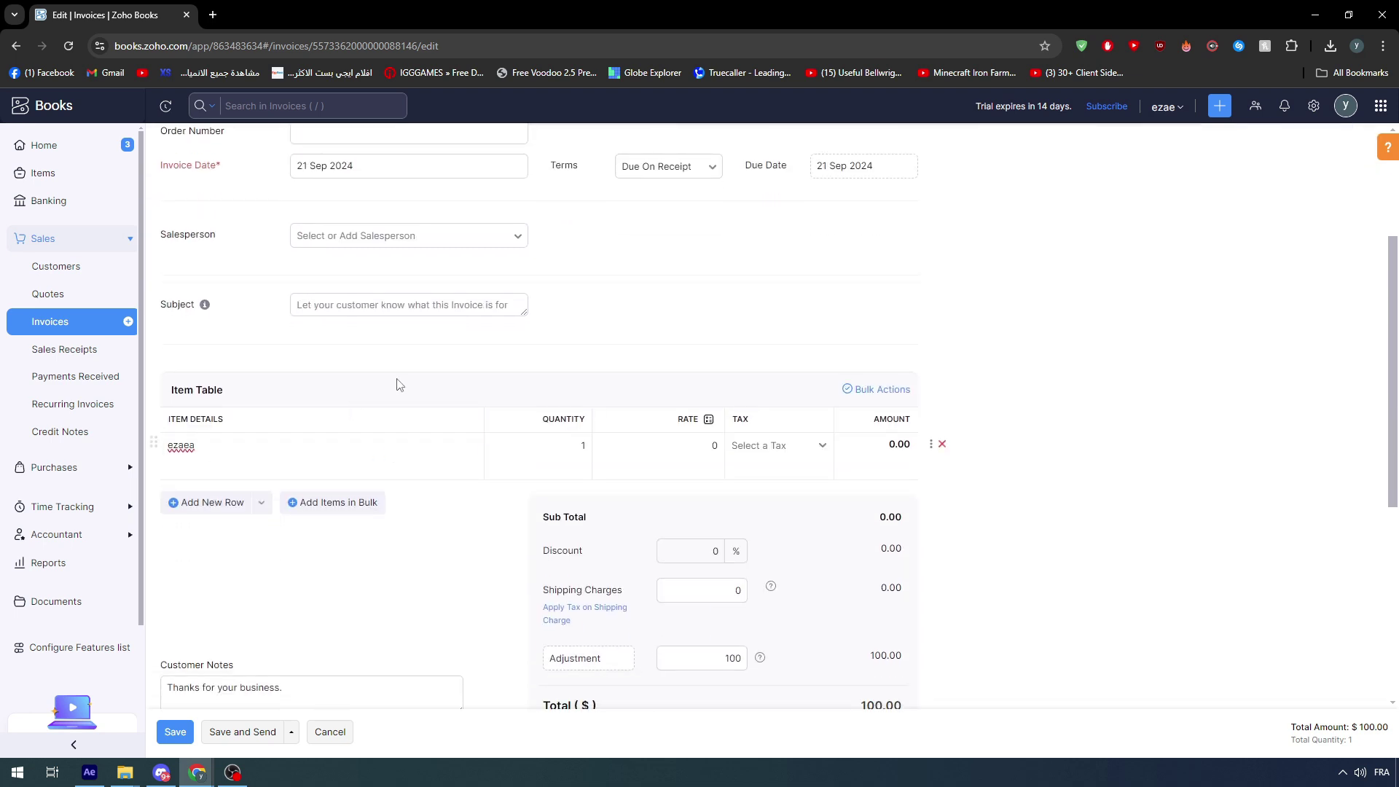
double_click(182, 390)
click(292, 456)
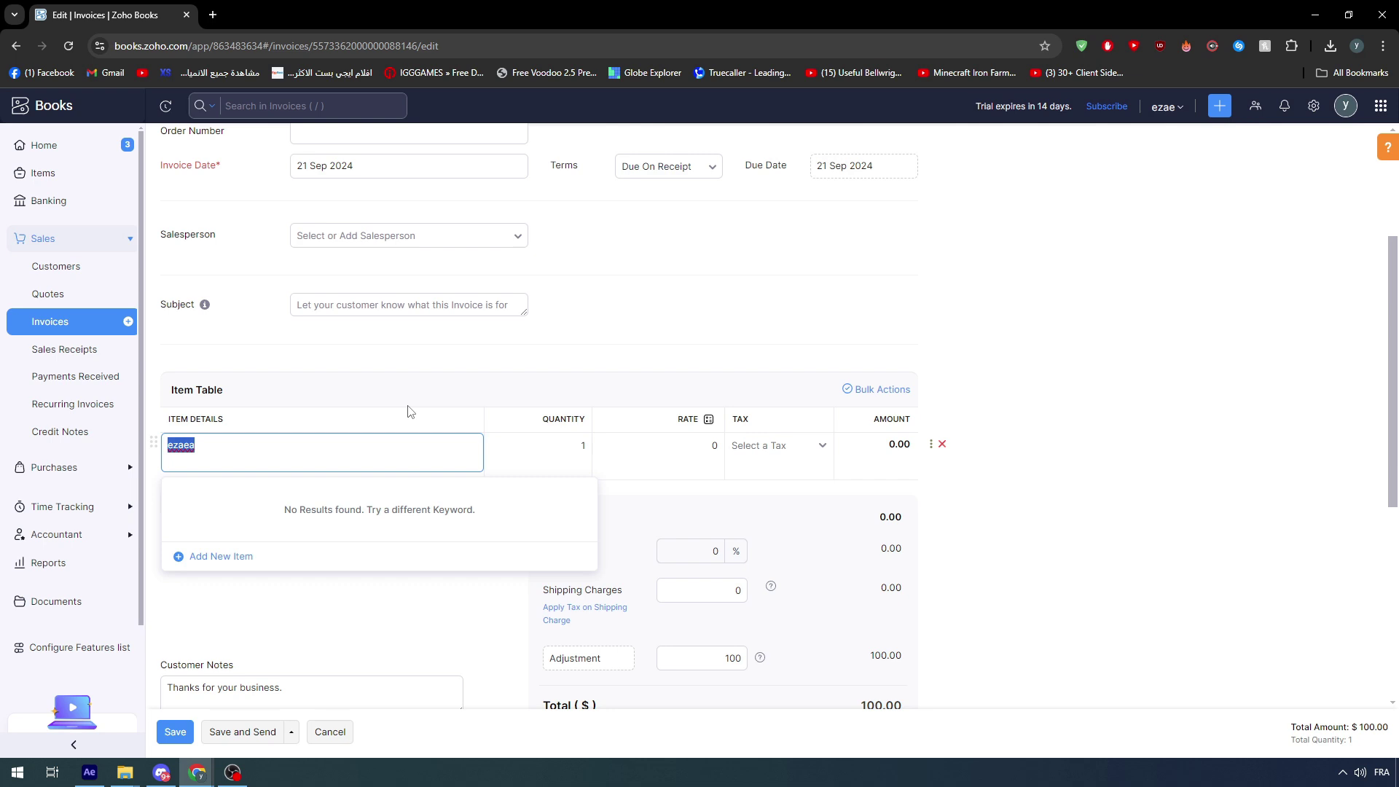
triple_click(410, 413)
scroll(422, 406, up, 3)
scroll(228, 223, down, 5)
scroll(256, 313, up, 5)
scroll(235, 522, down, 3)
double_click(241, 452)
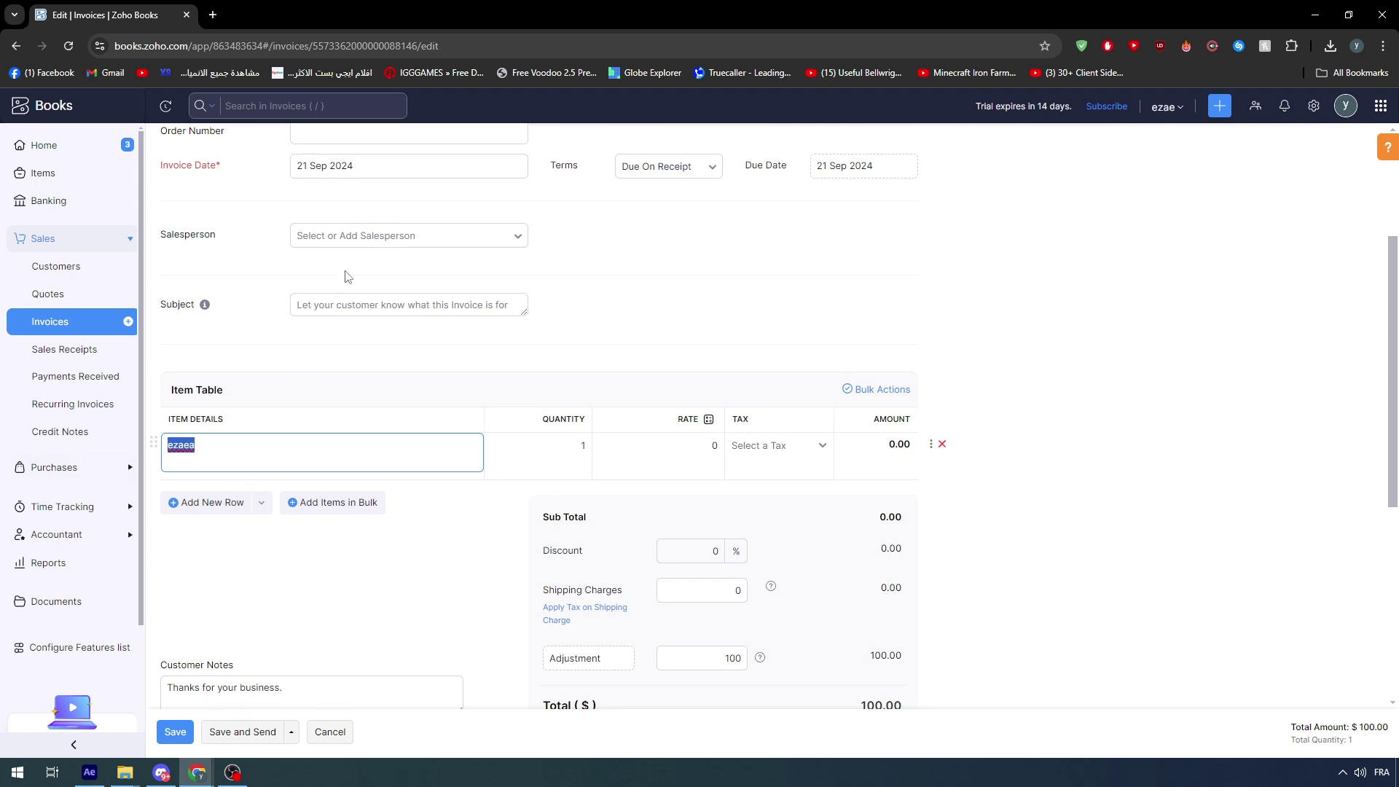
key(Left)
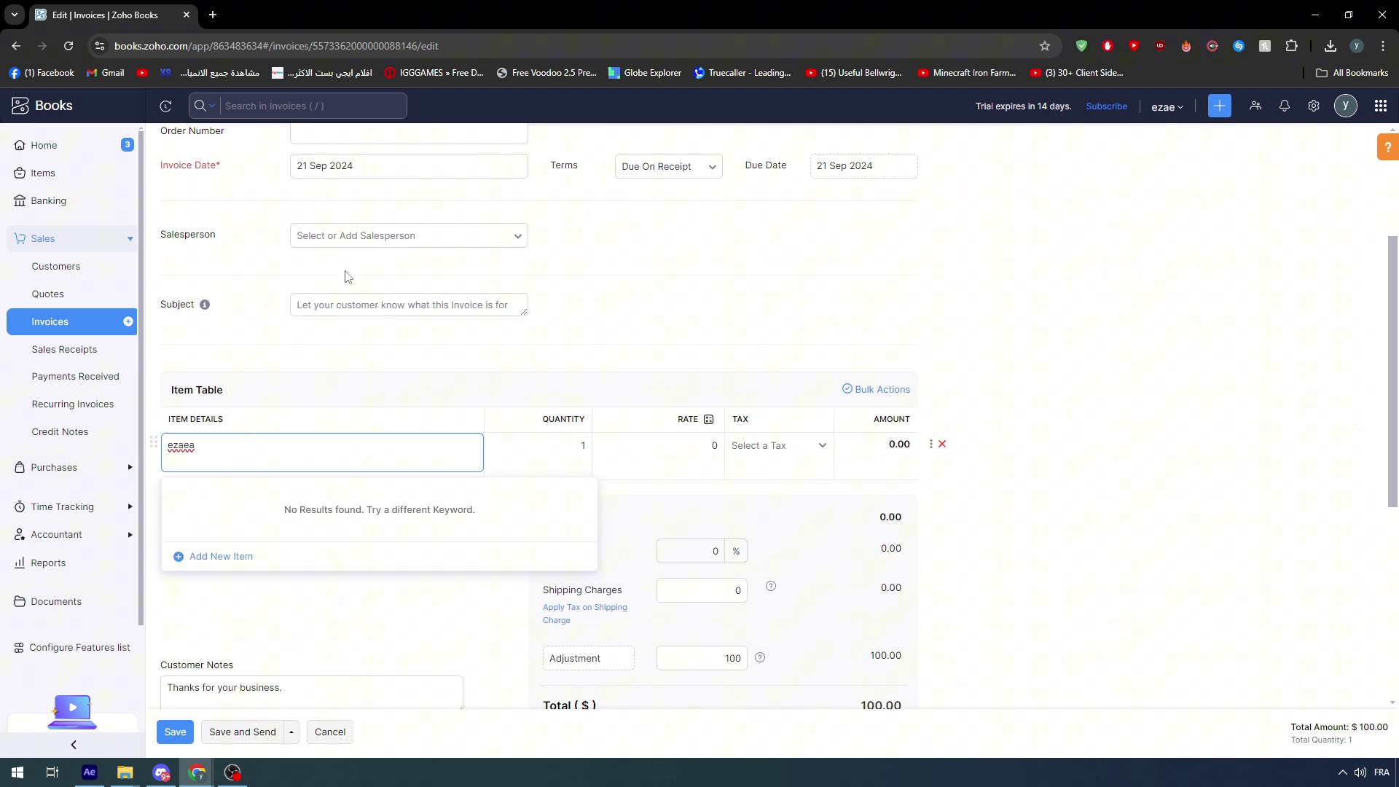
key(BackSpace)
key(BackSpace)
key(BackSpace)
key(BackSpace)
key(BackSpace)
text(10)
key(BackSpace)
key(BackSpace)
text(10)
key(BackSpace)
key(BackSpace)
text(WOOD PLANKS 10 CM)
- Set the line quantity to 24
click(559, 453)
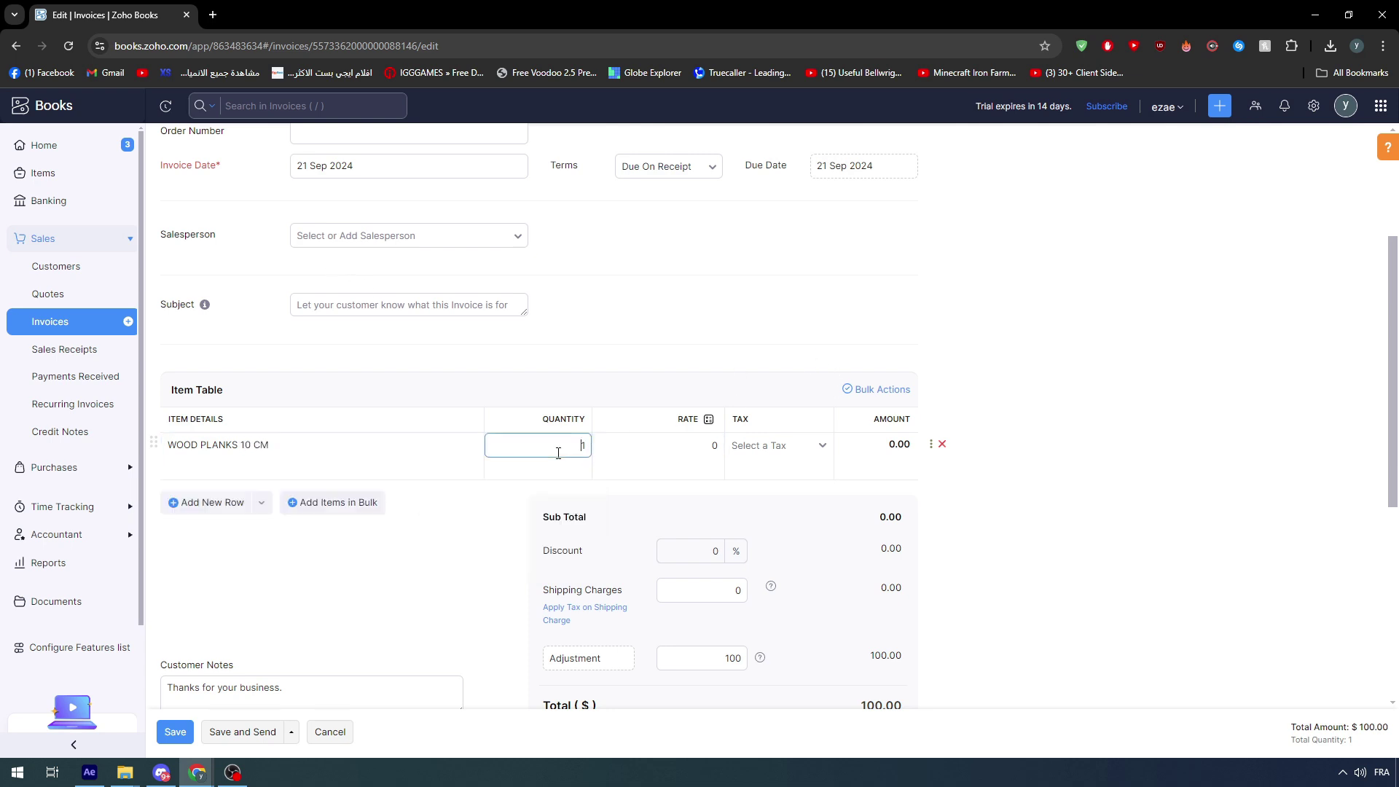
text(0)
double_click(559, 453)
text(24)
click(676, 366)
- Set the line rate to 7, giving an amount of 168.00
click(684, 446)
double_click(714, 445)
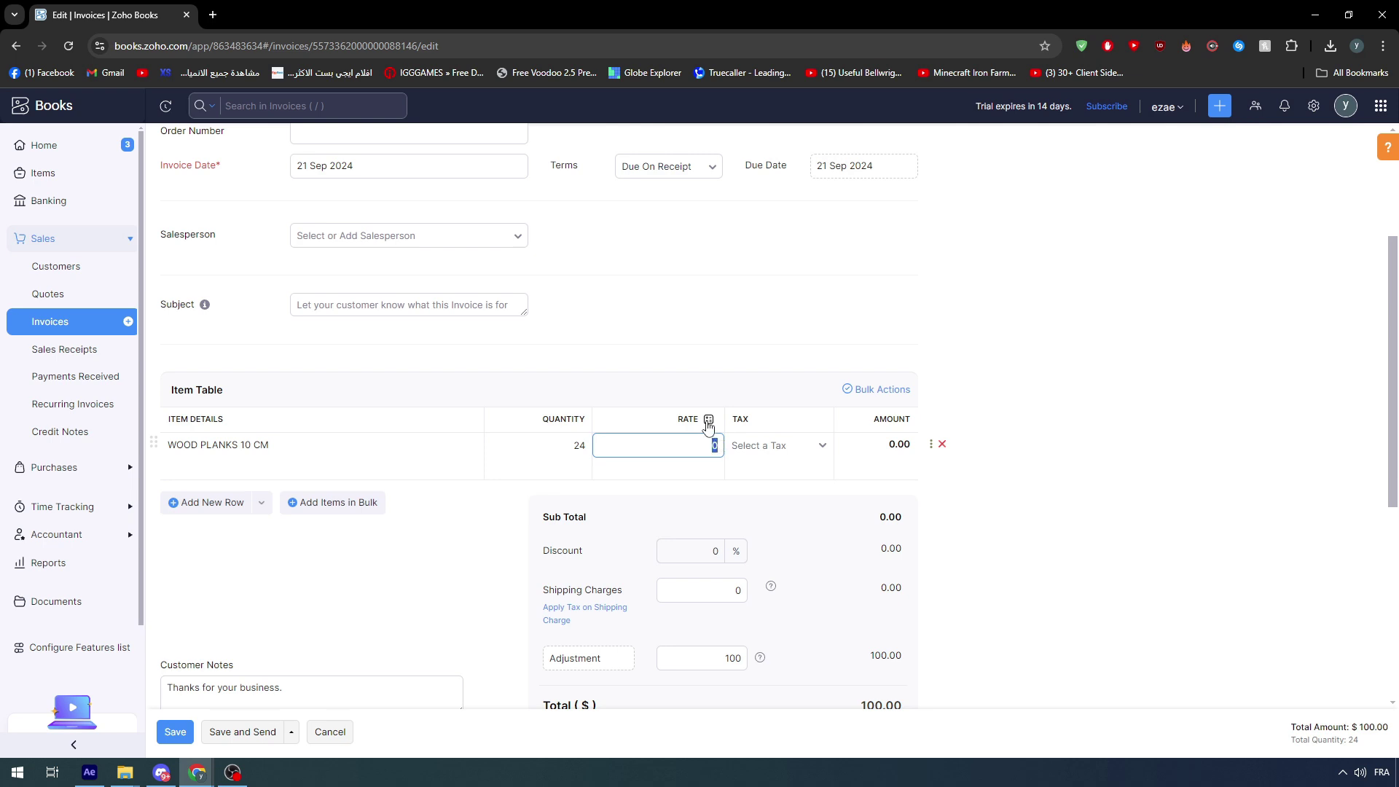
click(708, 421)
click(702, 446)
text(20)
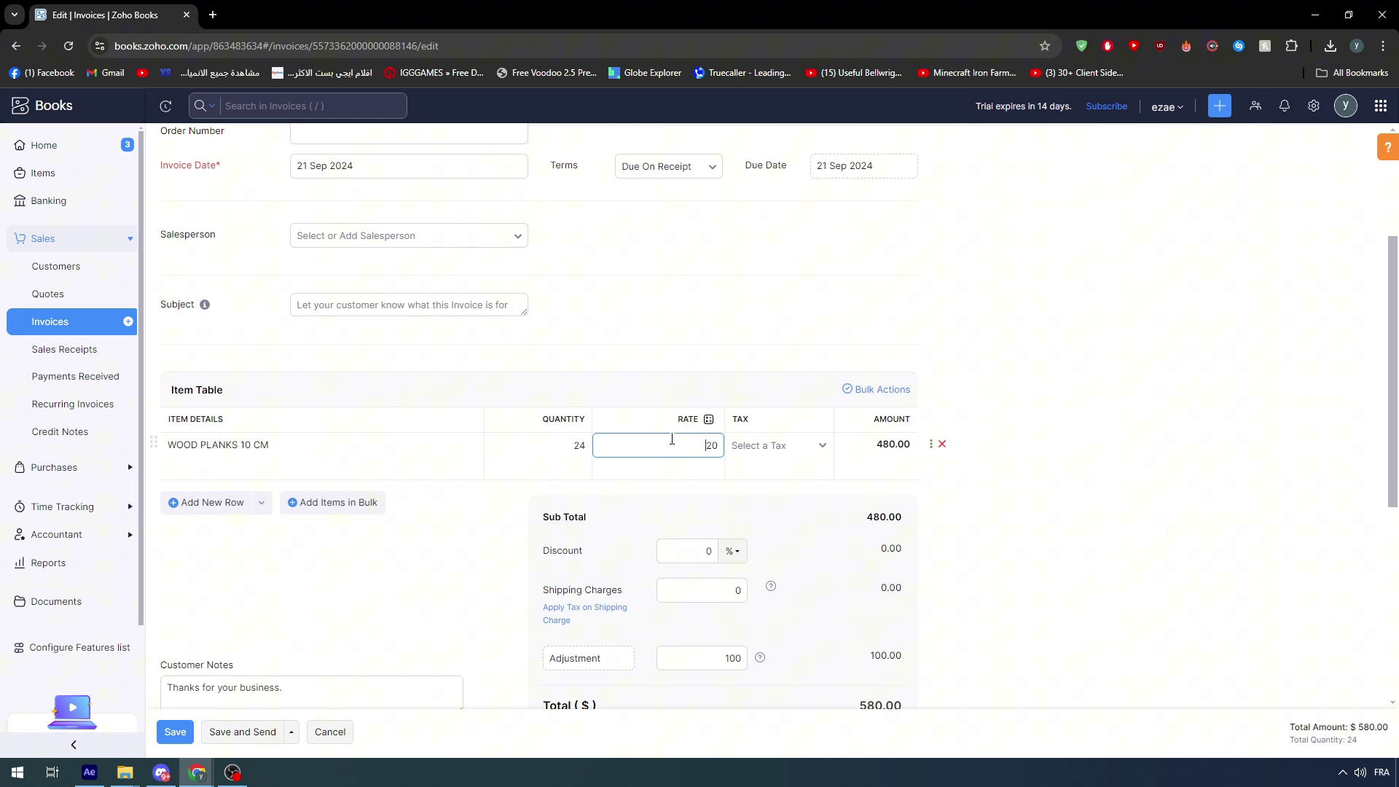
double_click(672, 438)
text(313)
key(BackSpace)
key(BackSpace)
click(831, 418)
click(589, 465)
click(665, 462)
click(864, 467)
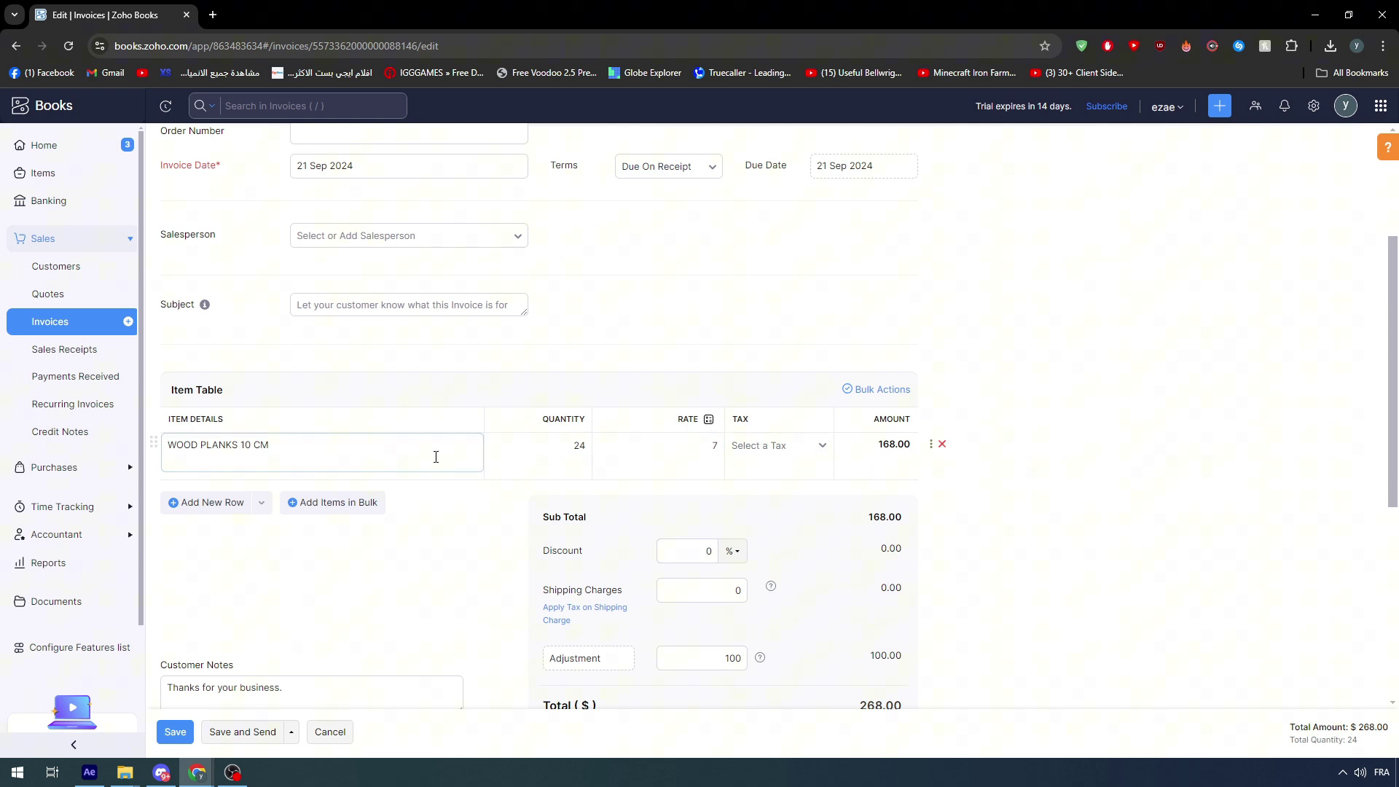
- Create a new 20% TVA tax and apply it to the wood planks line
click(824, 452)
click(774, 533)
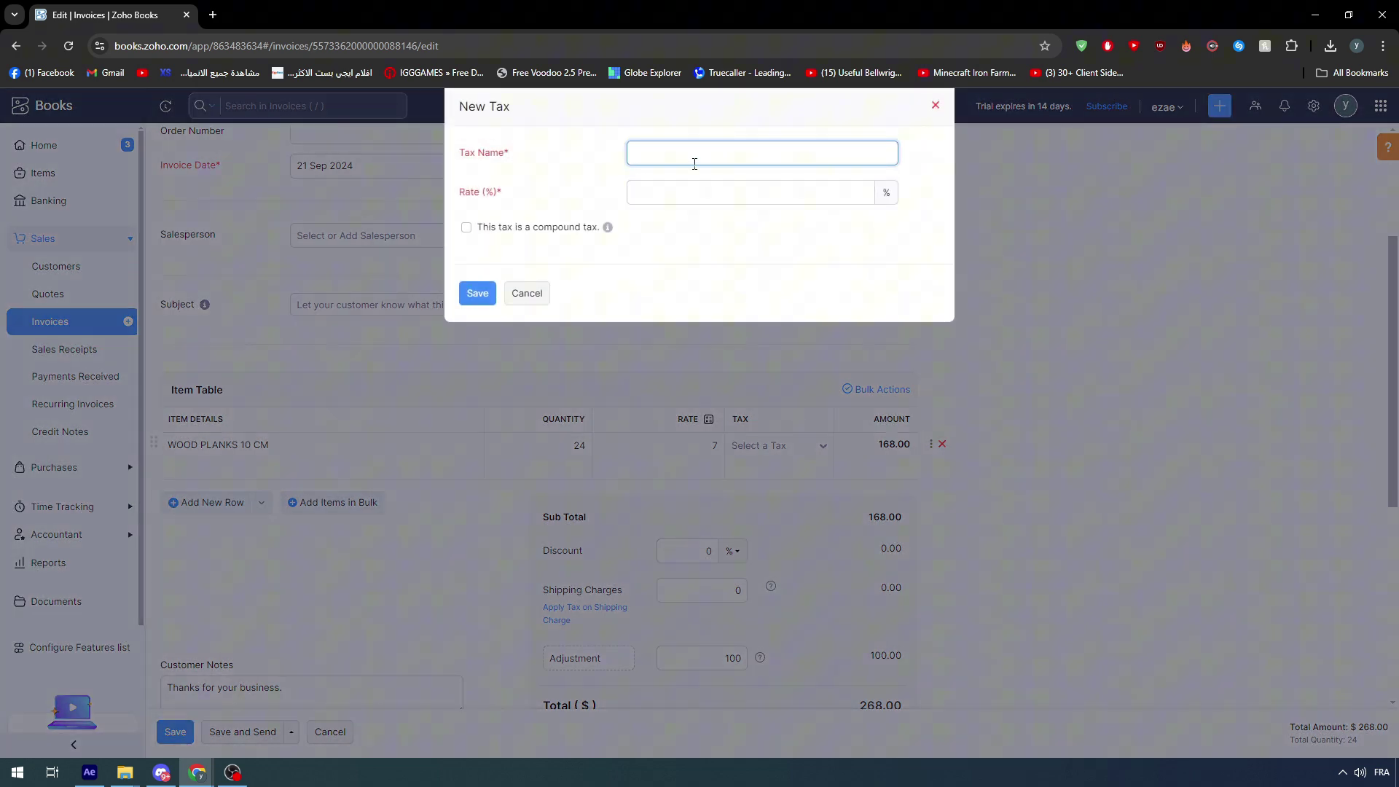
text(TVA)
click(701, 187)
text(20)
click(476, 295)
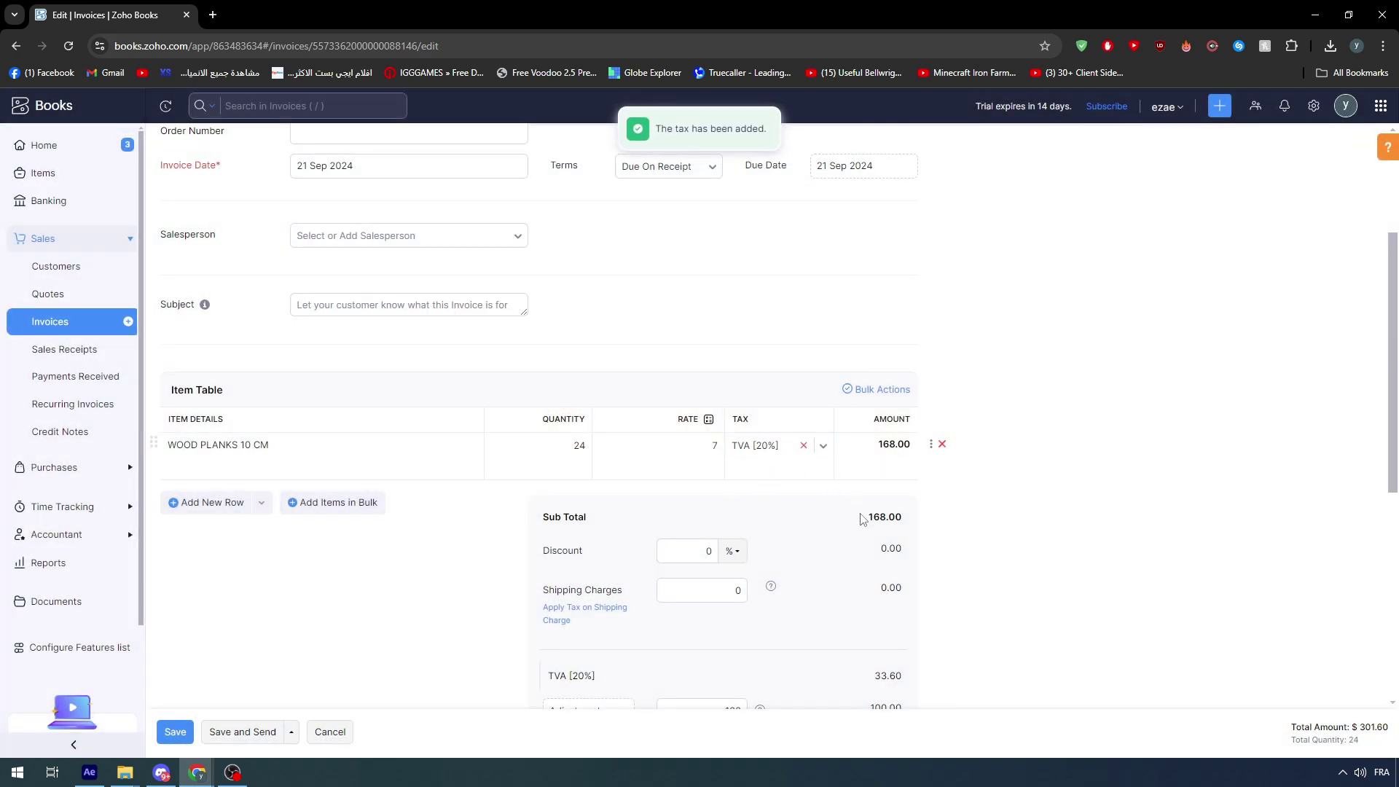
scroll(824, 459, down, 1)
scroll(824, 459, up, 1)
click(751, 446)
click(703, 446)
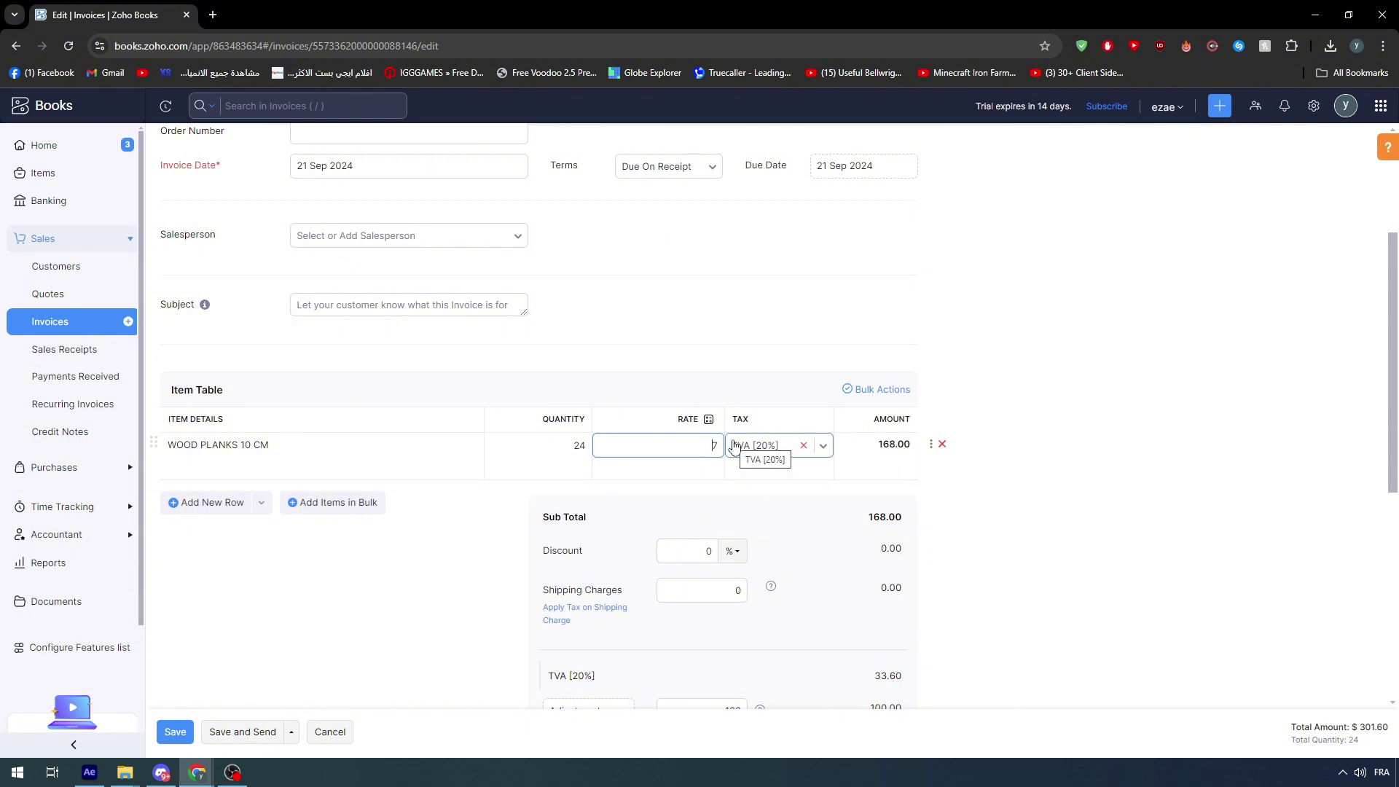
click(790, 337)
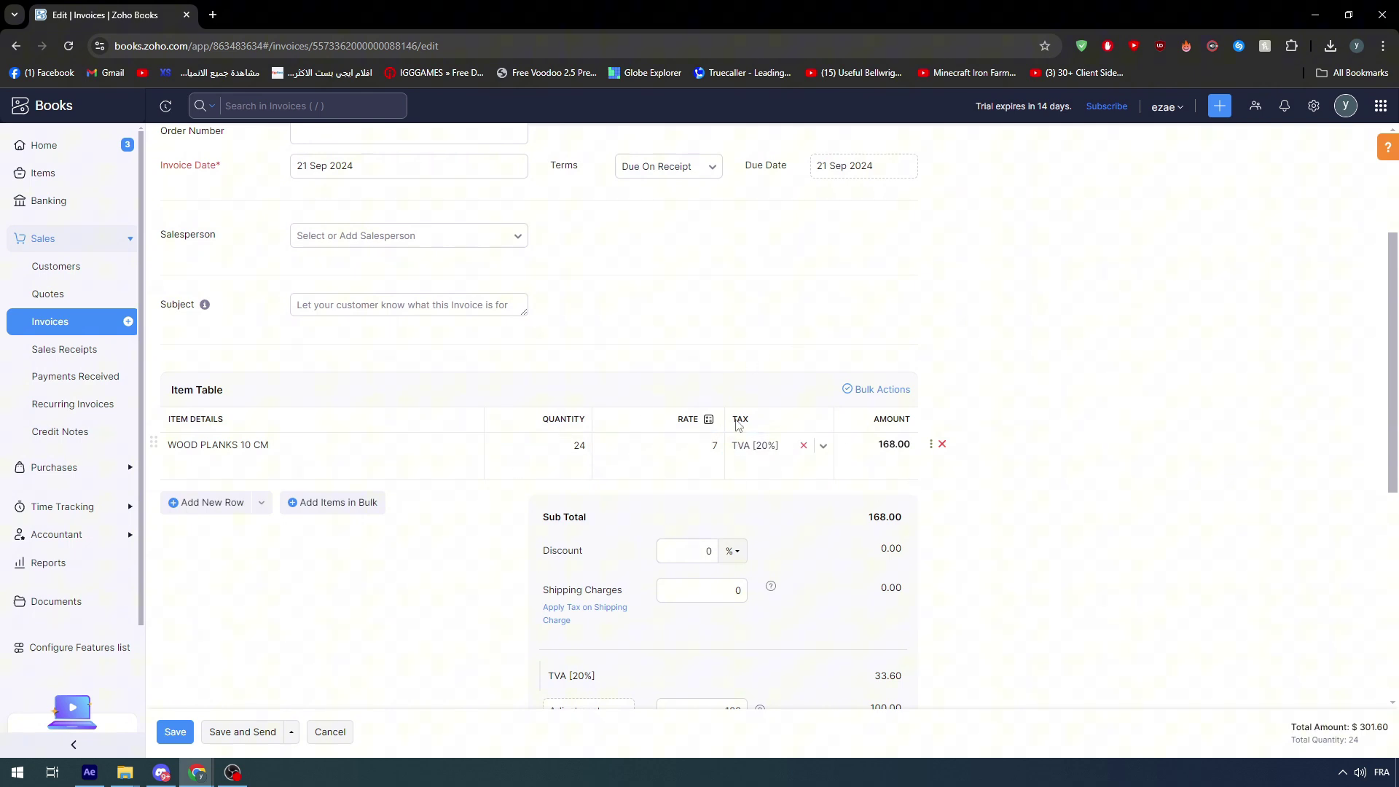
- Clear the 100 adjustment so the invoice total becomes 201.60
scroll(890, 438, down, 2)
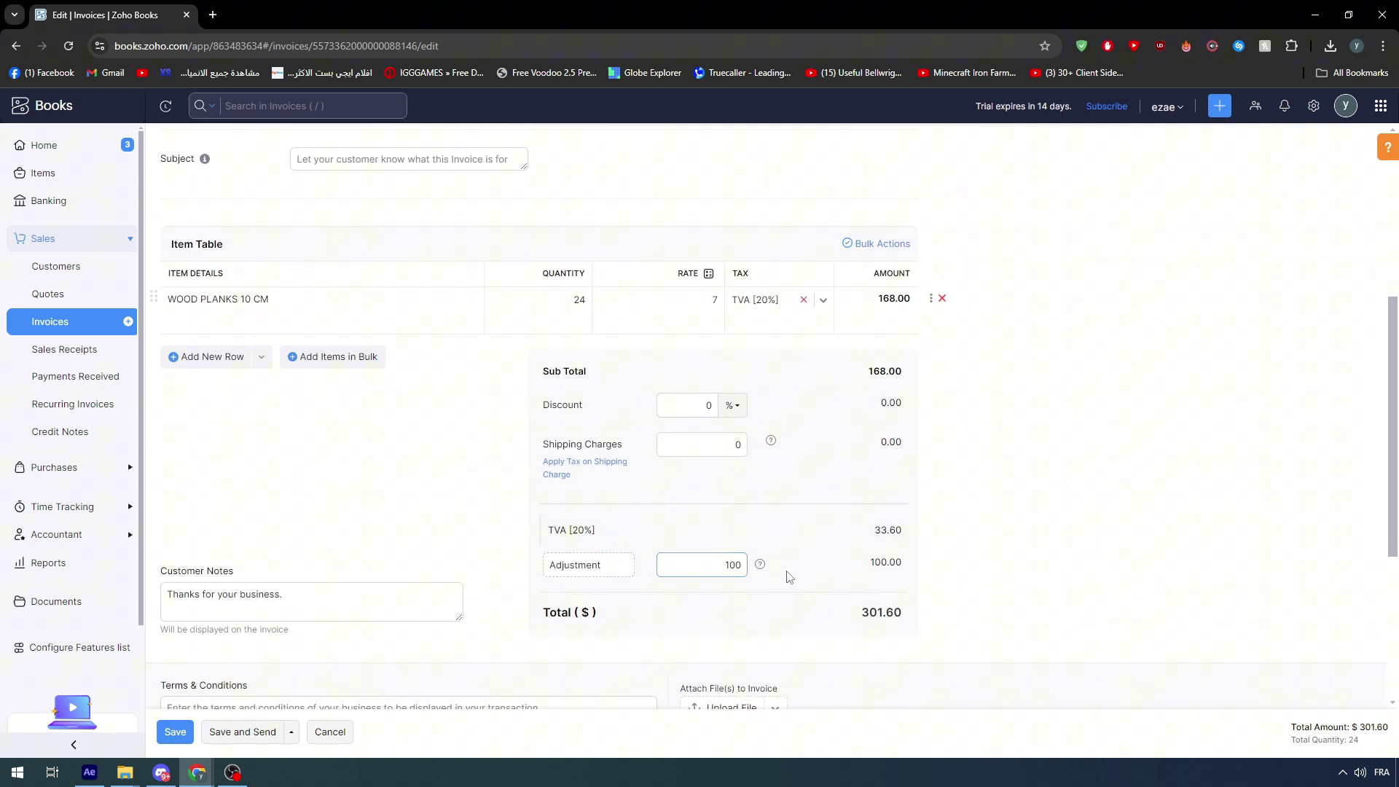
click(720, 564)
key(BackSpace)
click(995, 539)
scroll(948, 391, up, 1)
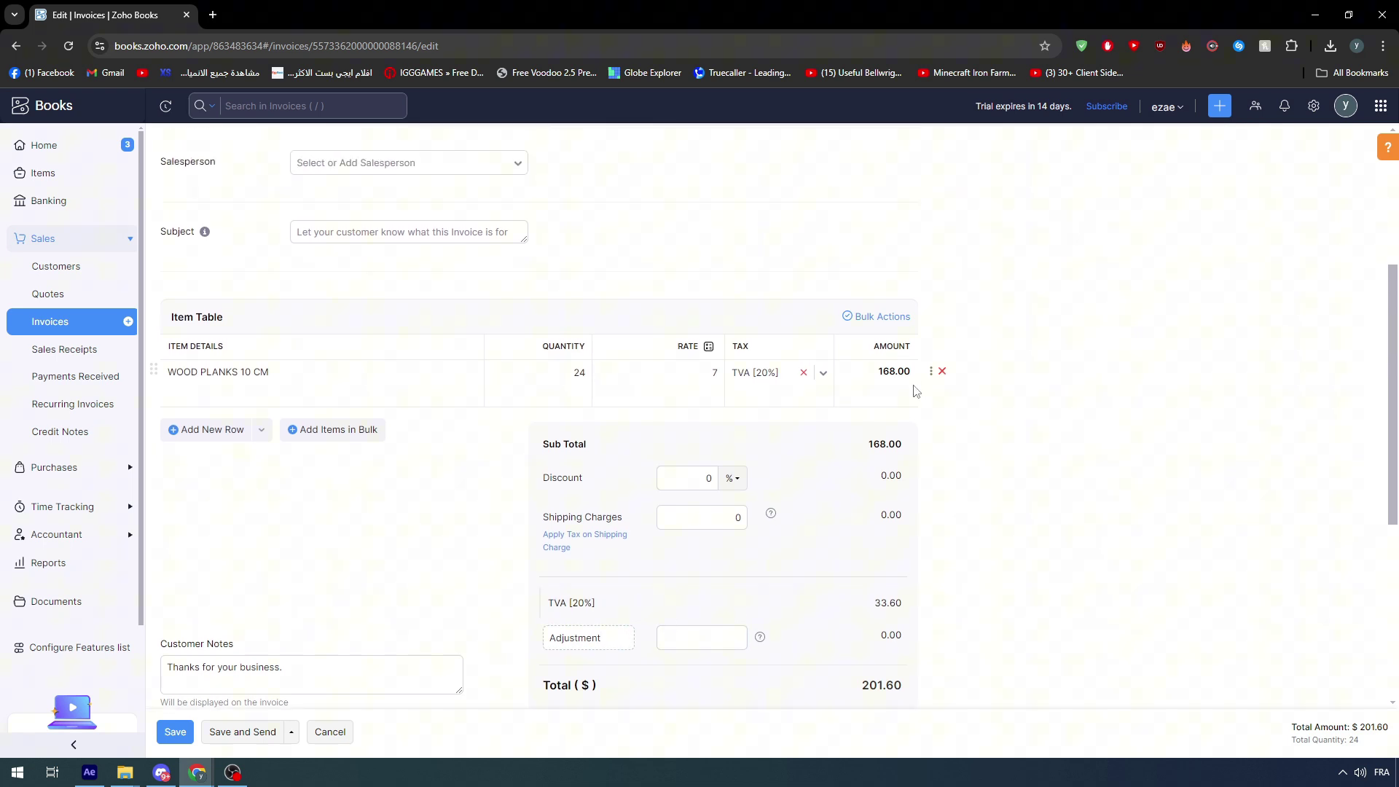
click(670, 370)
click(878, 386)
drag(751, 350, 734, 353)
click(909, 461)
- Open the Add Items in Bulk window below the item table
scroll(591, 479, down, 1)
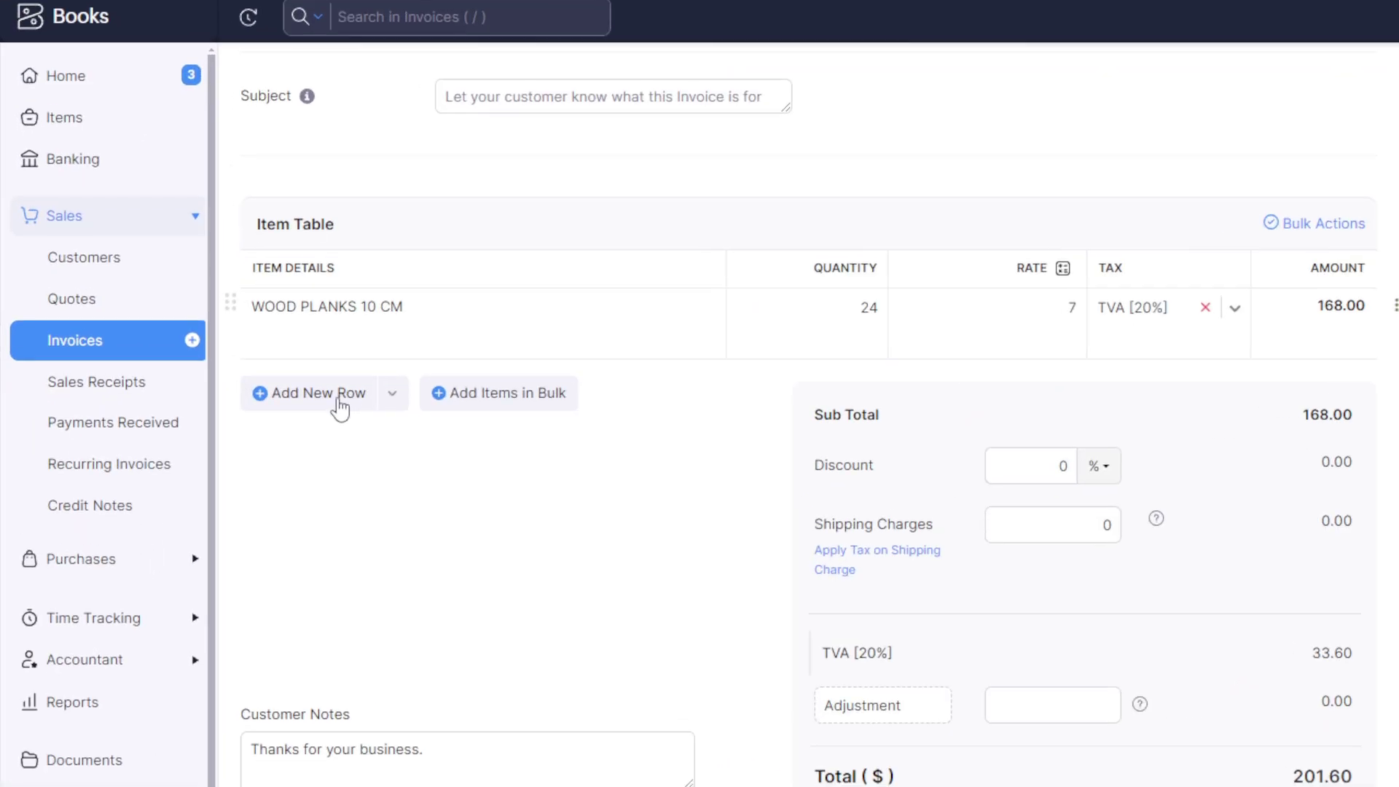
click(522, 406)
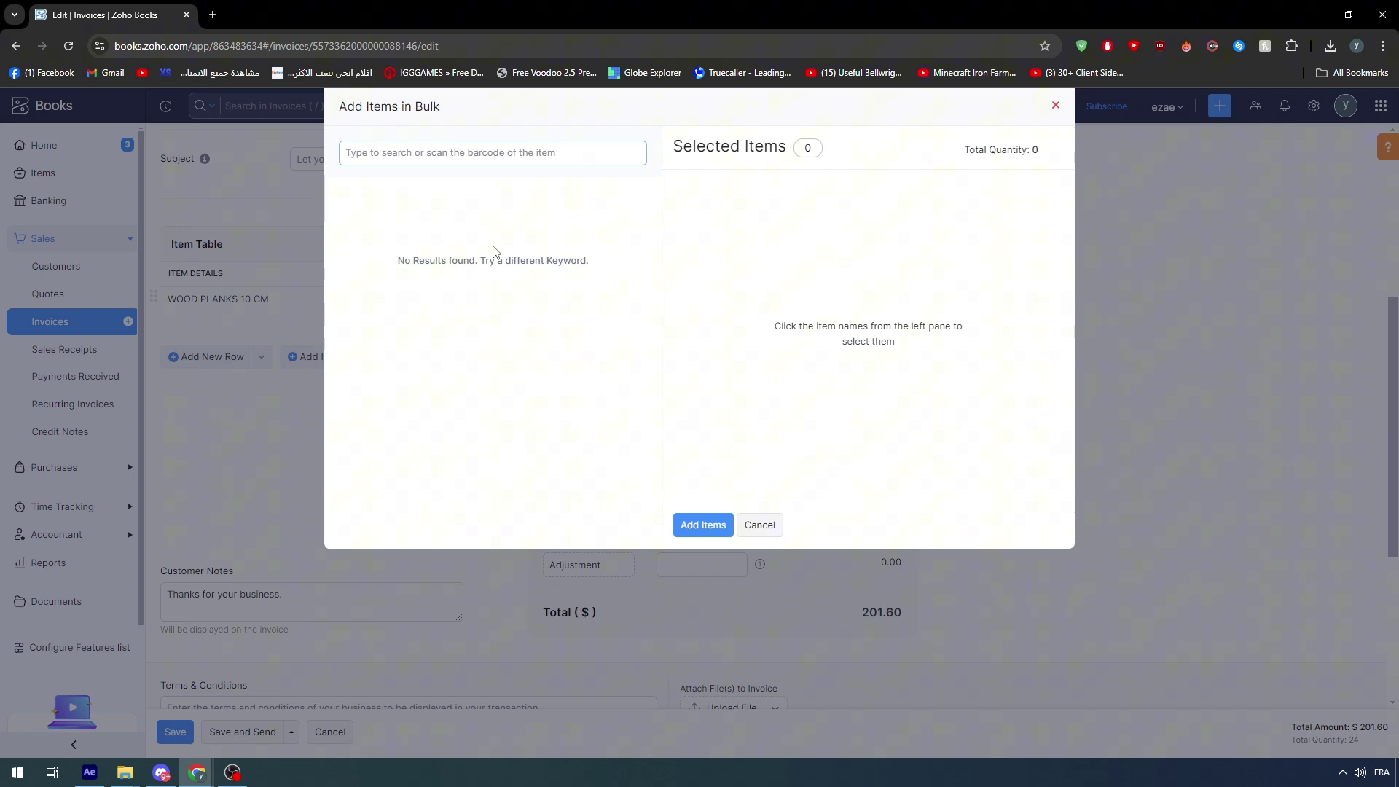
- Close the Add Items in Bulk window without adding any items
click(1055, 105)
scroll(347, 392, down, 4)
scroll(378, 387, up, 10)
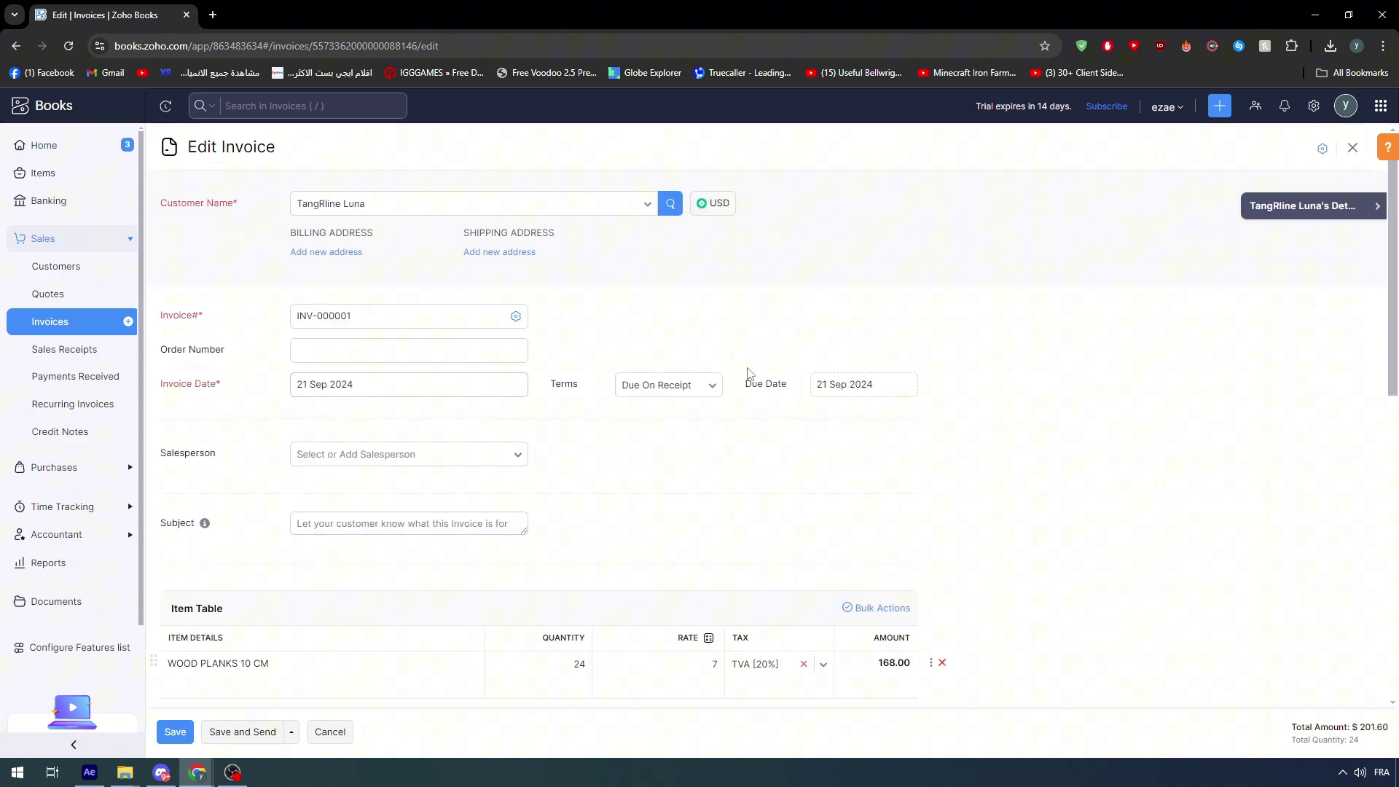
scroll(936, 362, down, 9)
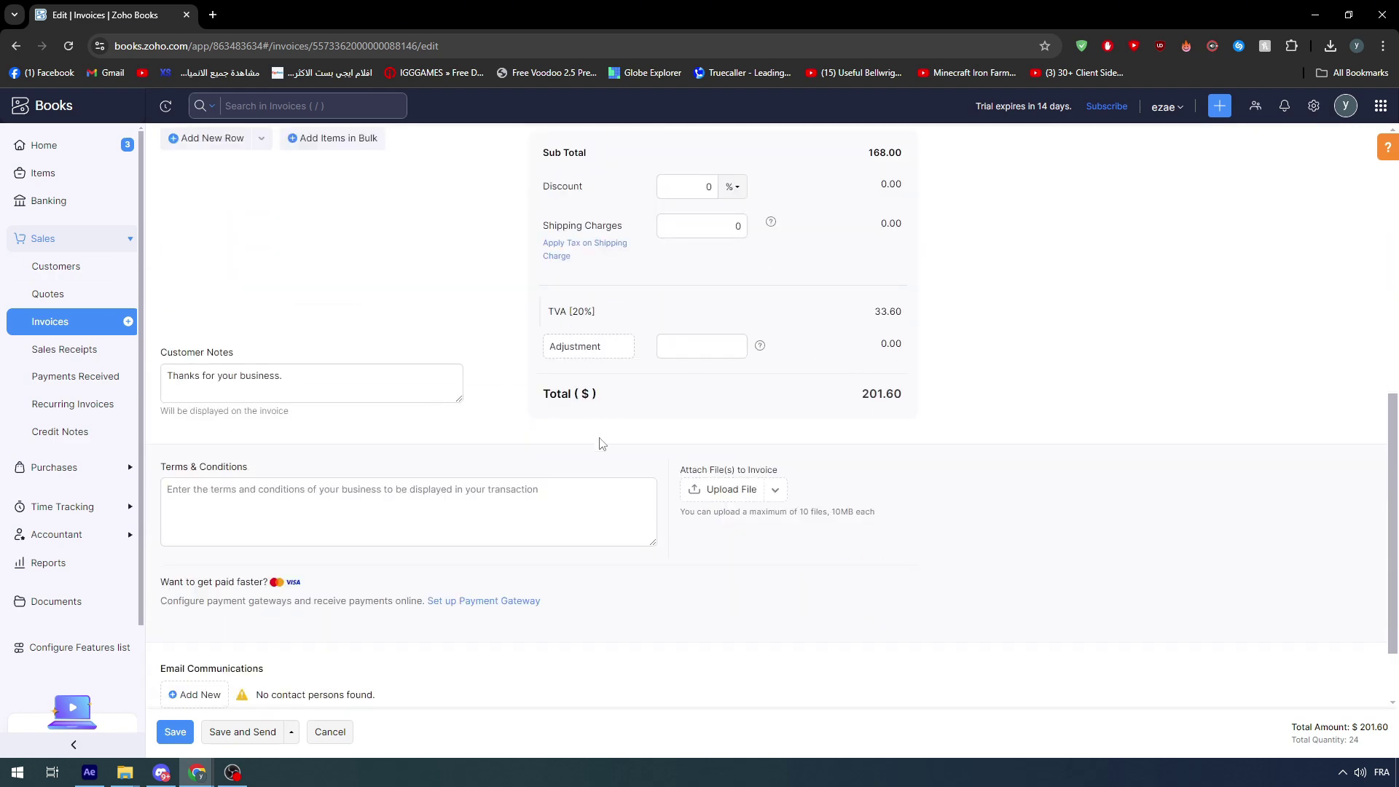
scroll(1068, 500, up, 10)
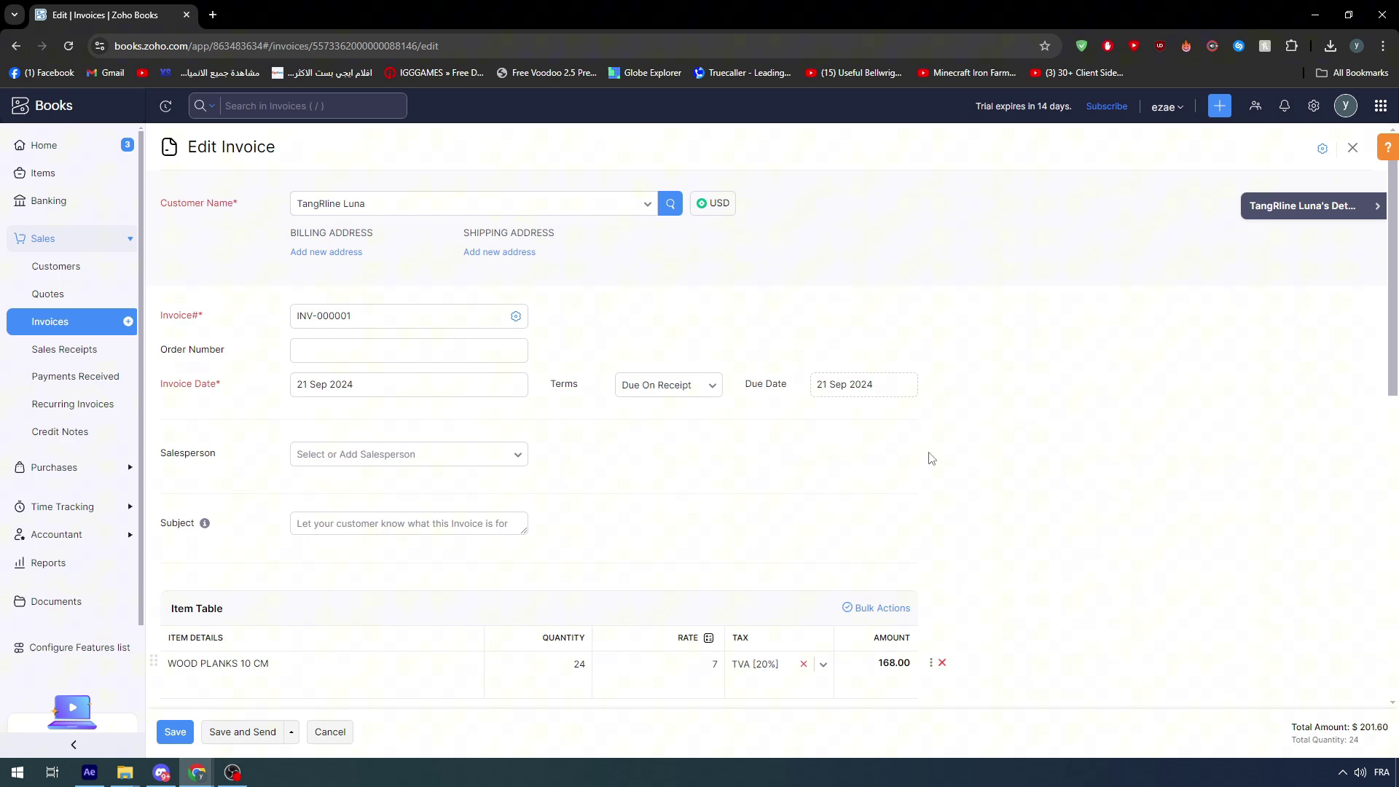
scroll(929, 455, down, 10)
scroll(1153, 484, up, 10)
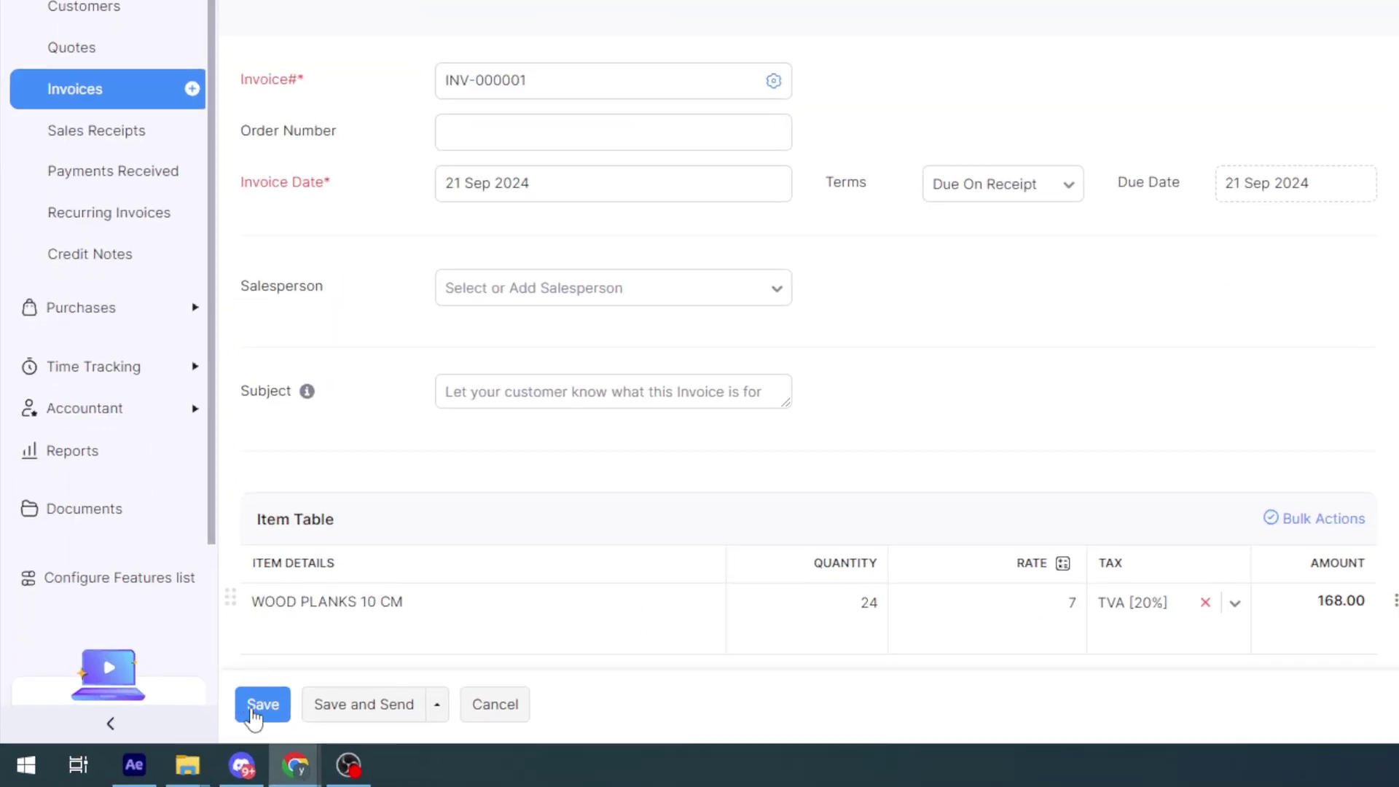
scroll(255, 714, down, 10)
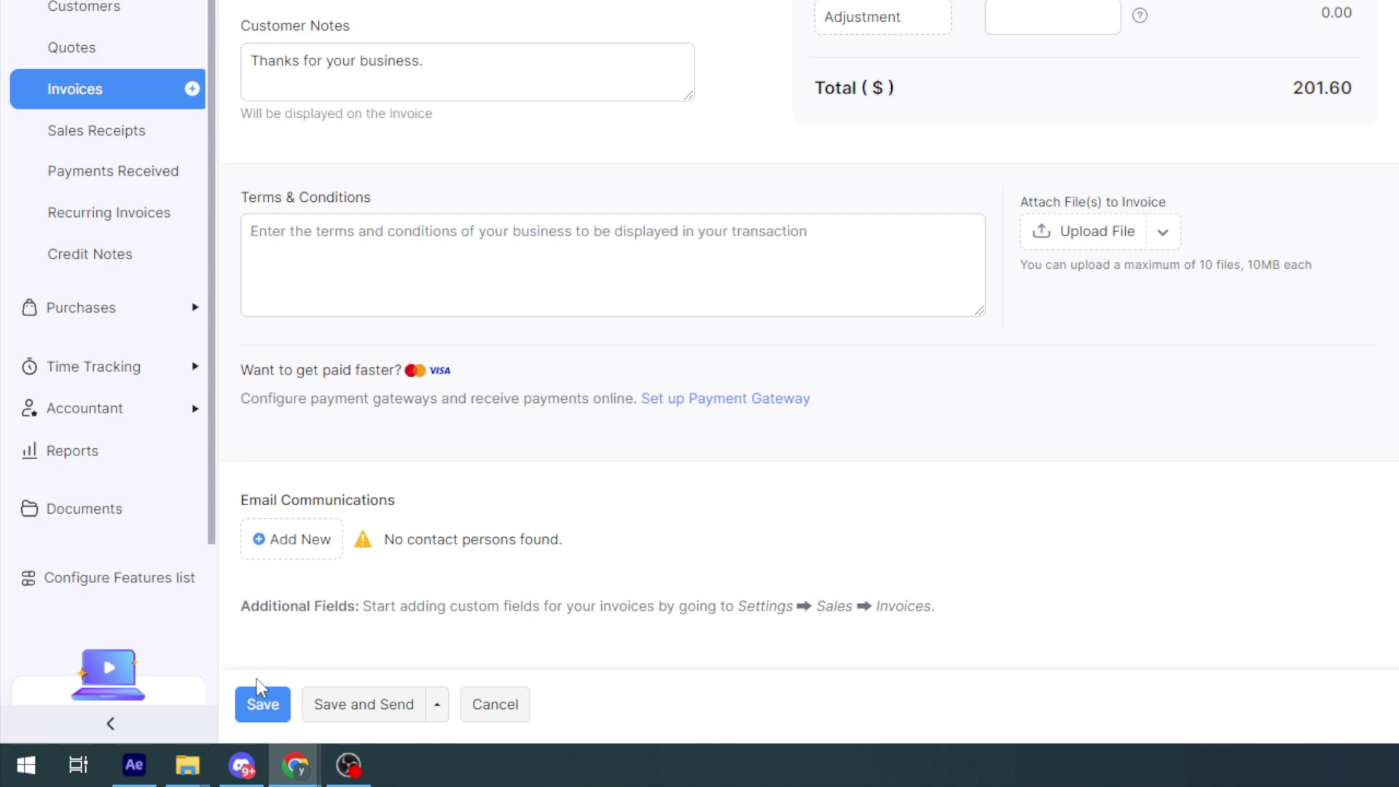
- Save the invoice, then cancel the edit-reason prompt, keeping the $201.60 total
click(271, 709)
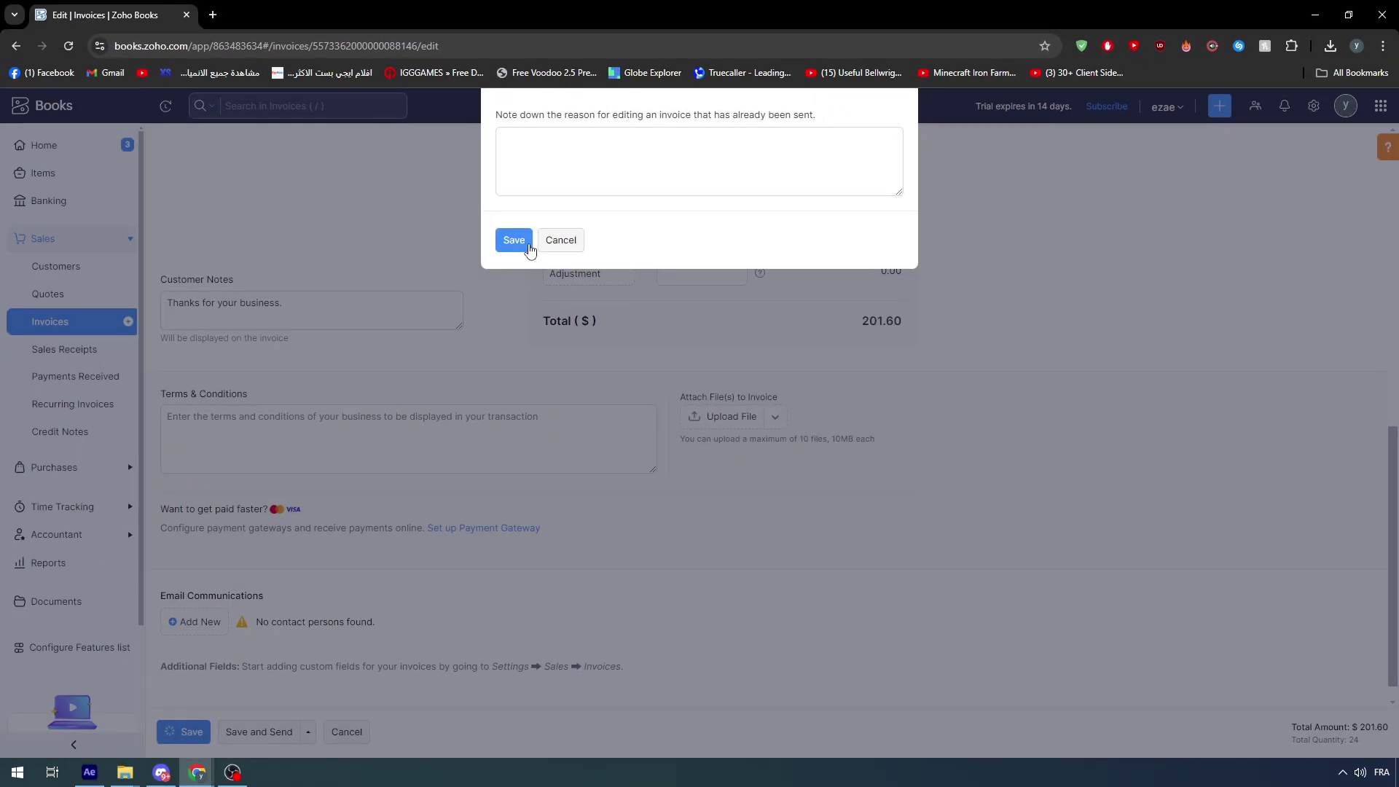
click(523, 246)
click(552, 292)
click(326, 419)
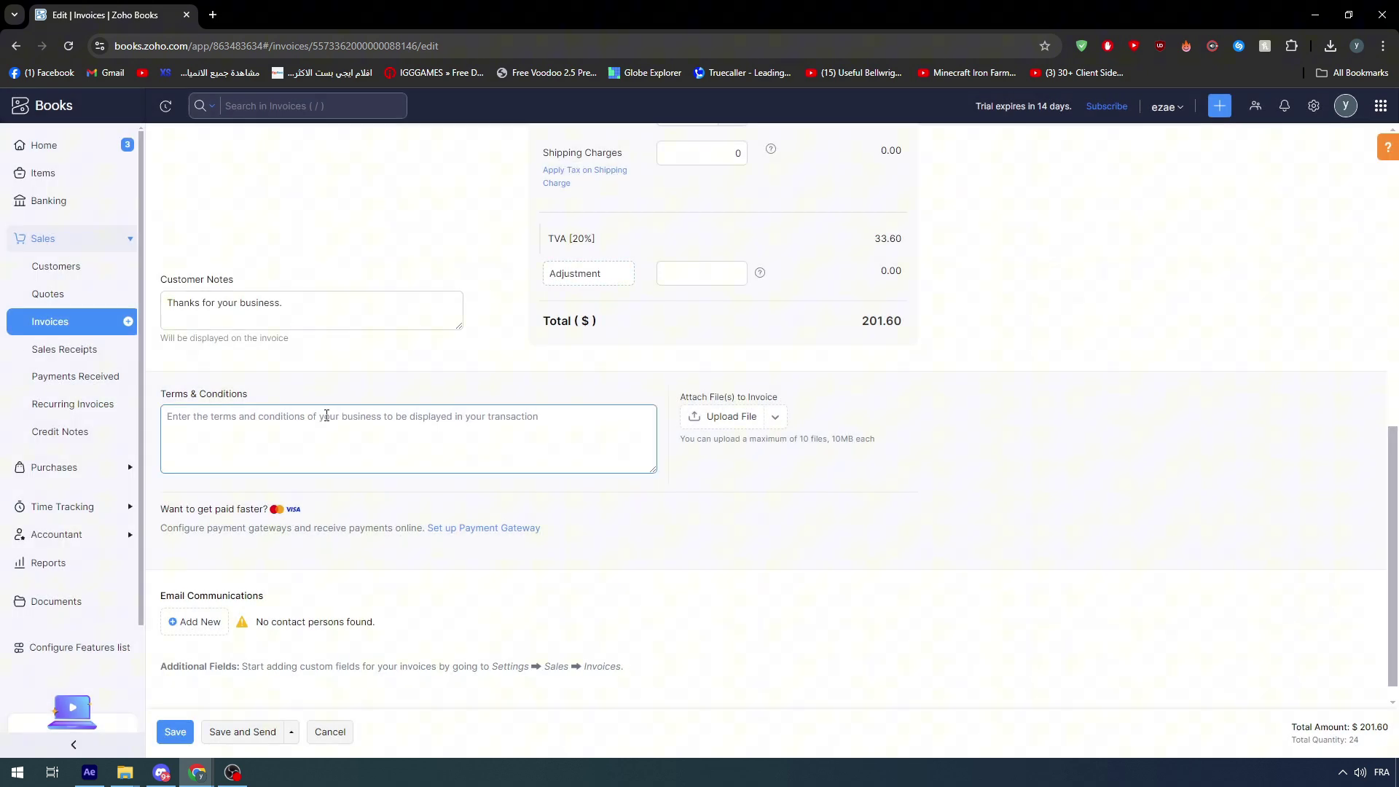